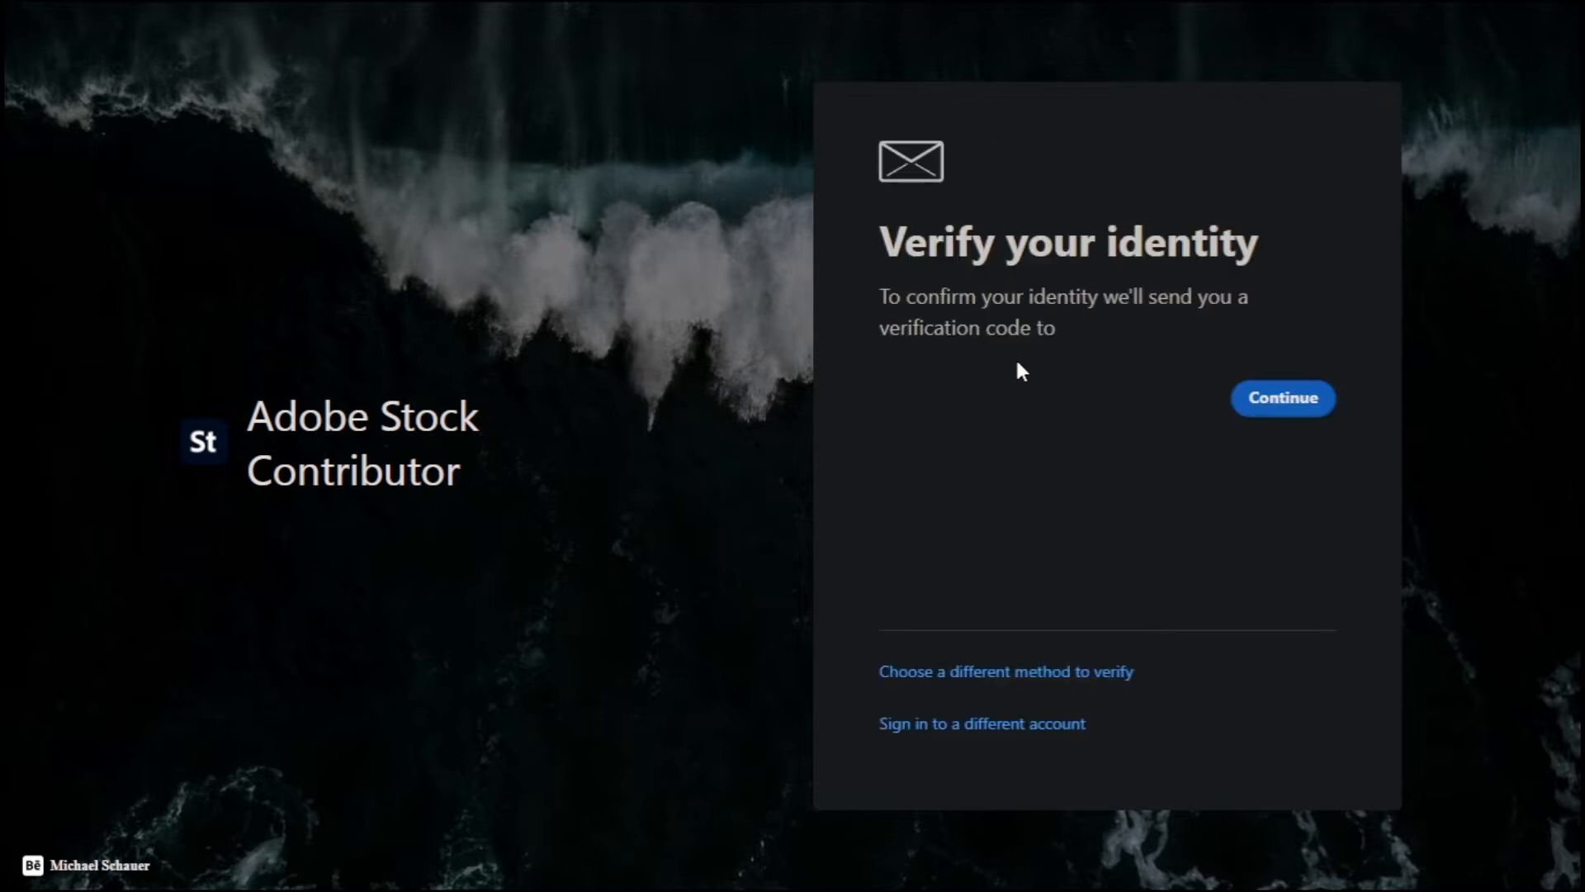
# - Sign in to the contributor account by continuing identity verification and entering the account password, skipping the backup email address
pyautogui.click(1310, 413)
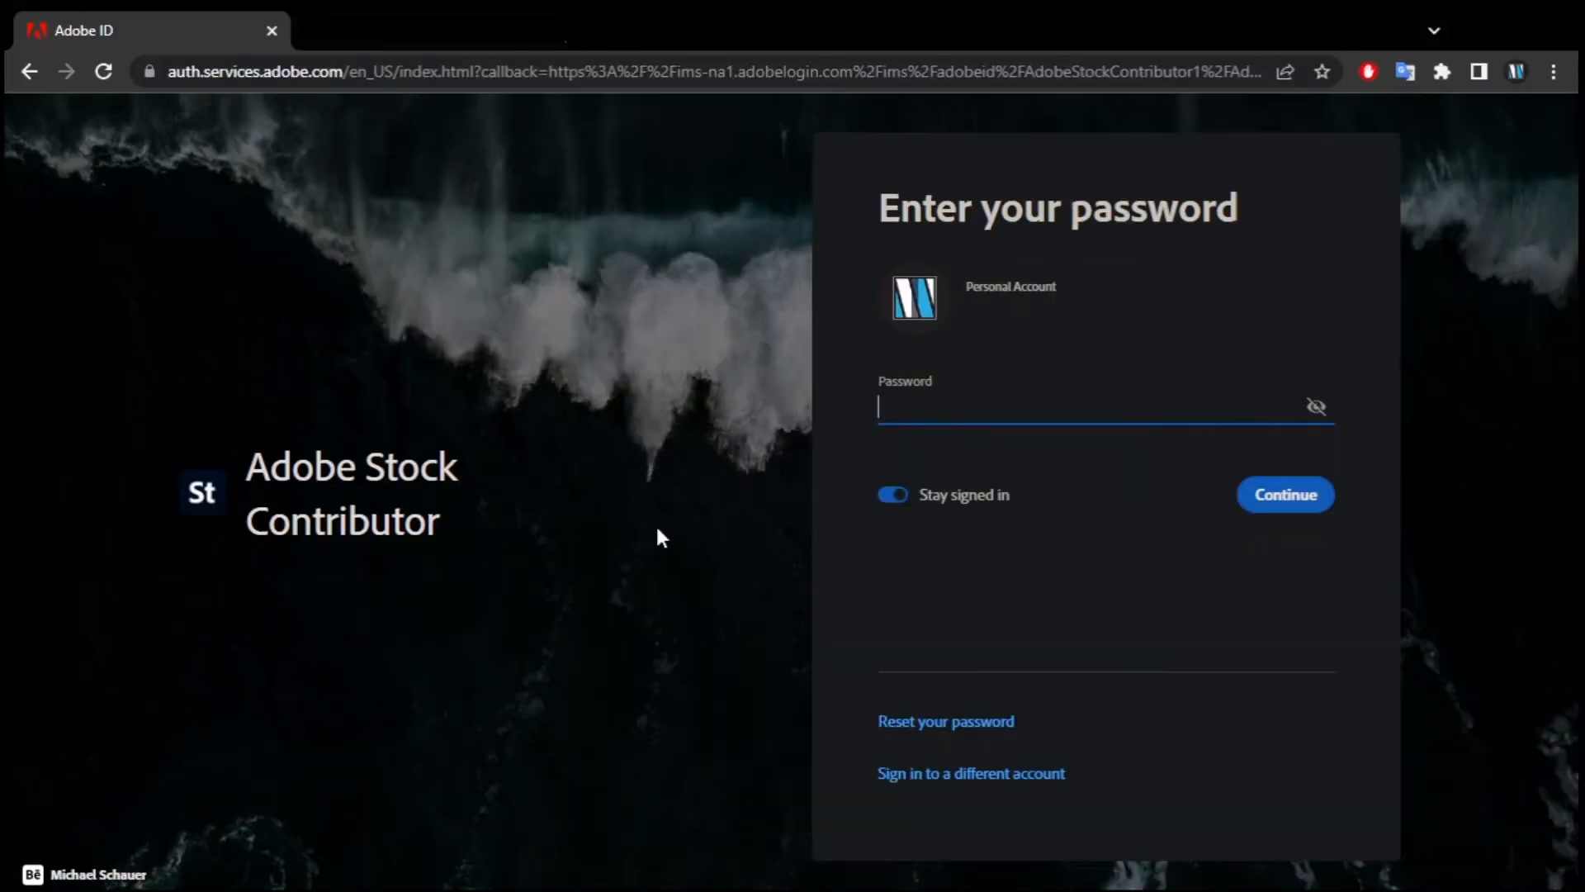
pyautogui.write('••••••••••')
pyautogui.click(1289, 495)
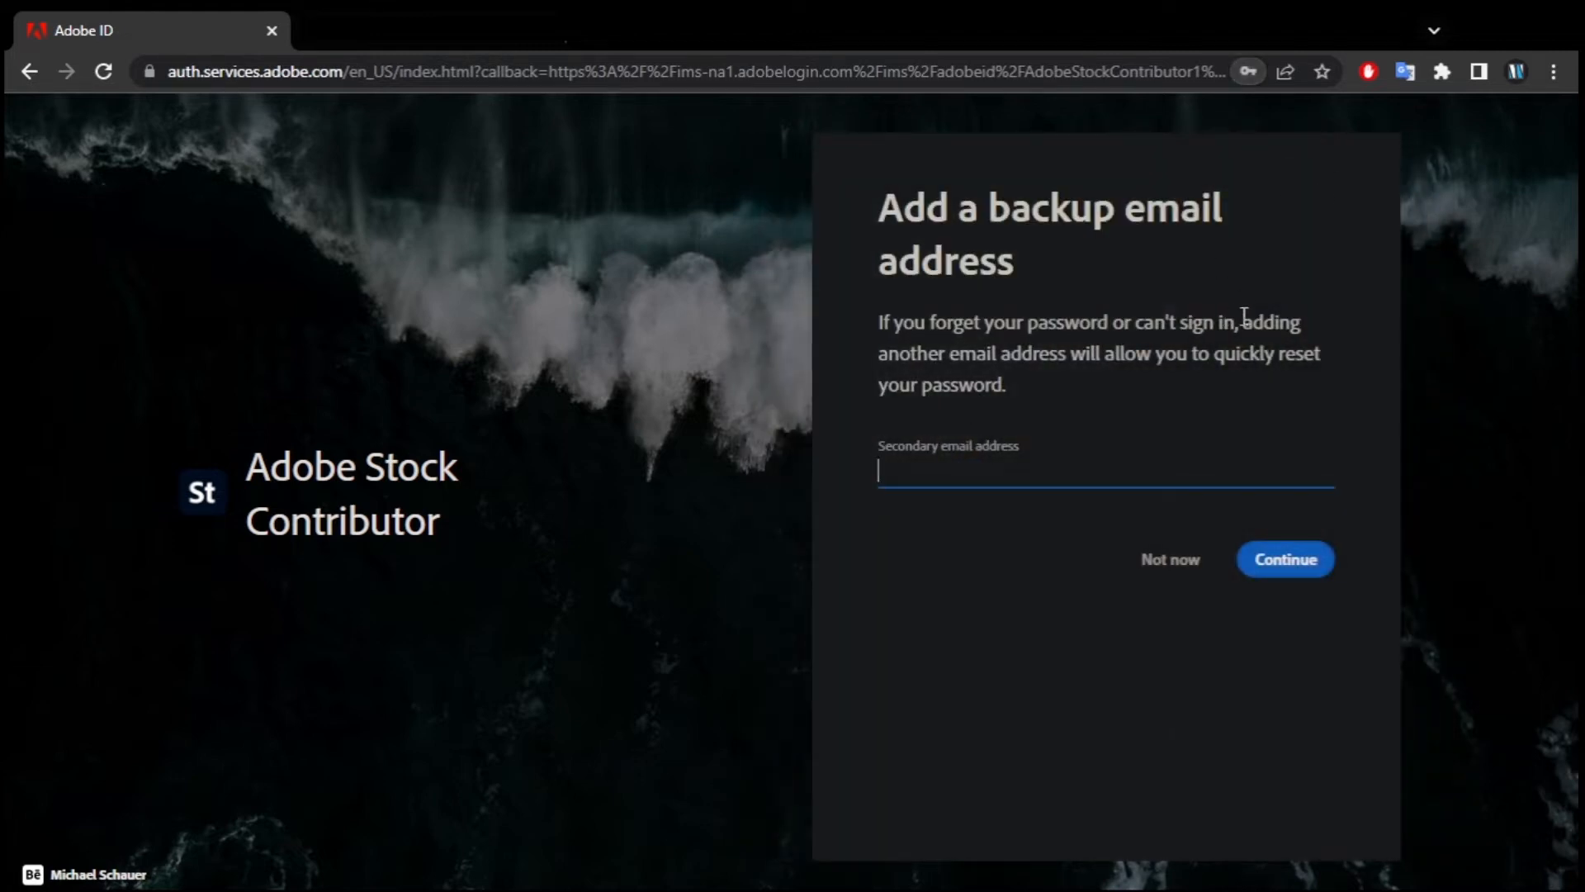
pyautogui.click(1172, 576)
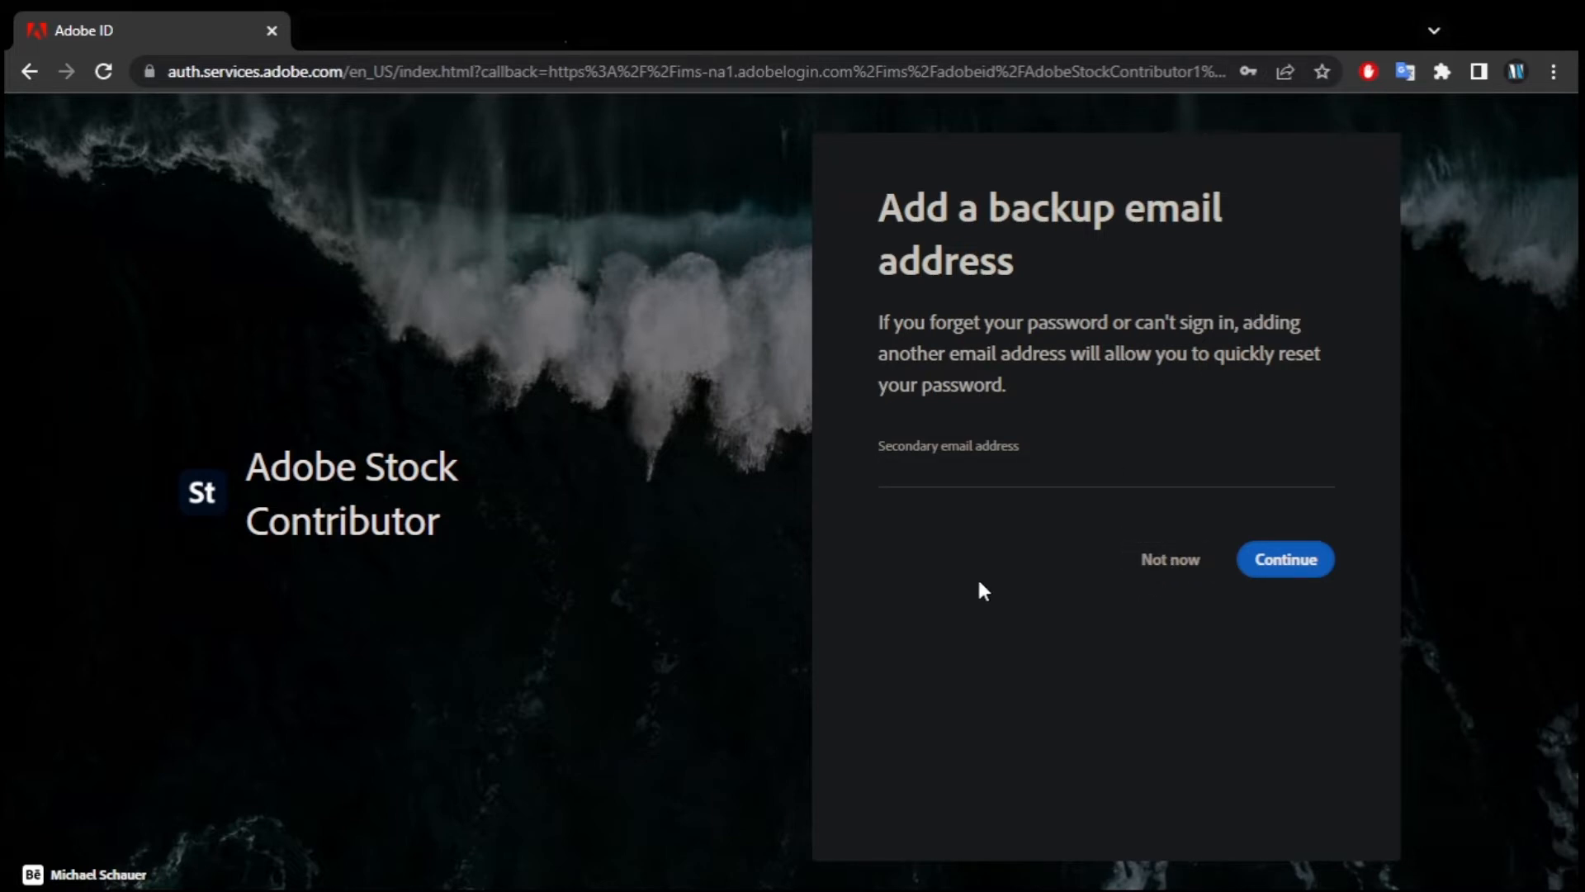
pyautogui.click(1146, 557)
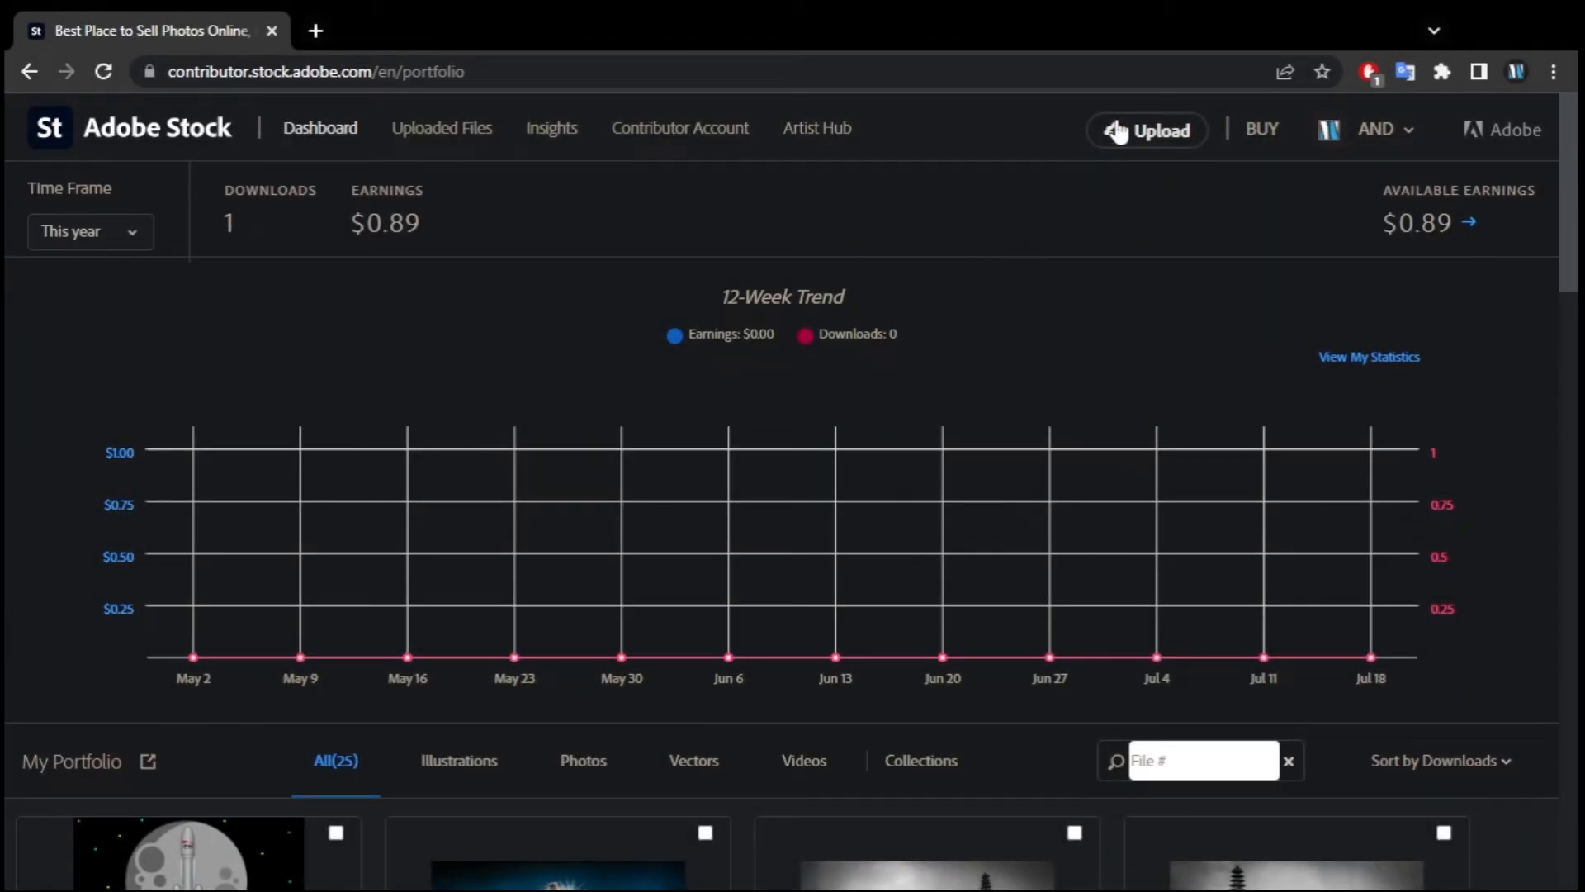
# - Upload the vector file gedung sate.ai to the contributor portfolio
pyautogui.click(1142, 140)
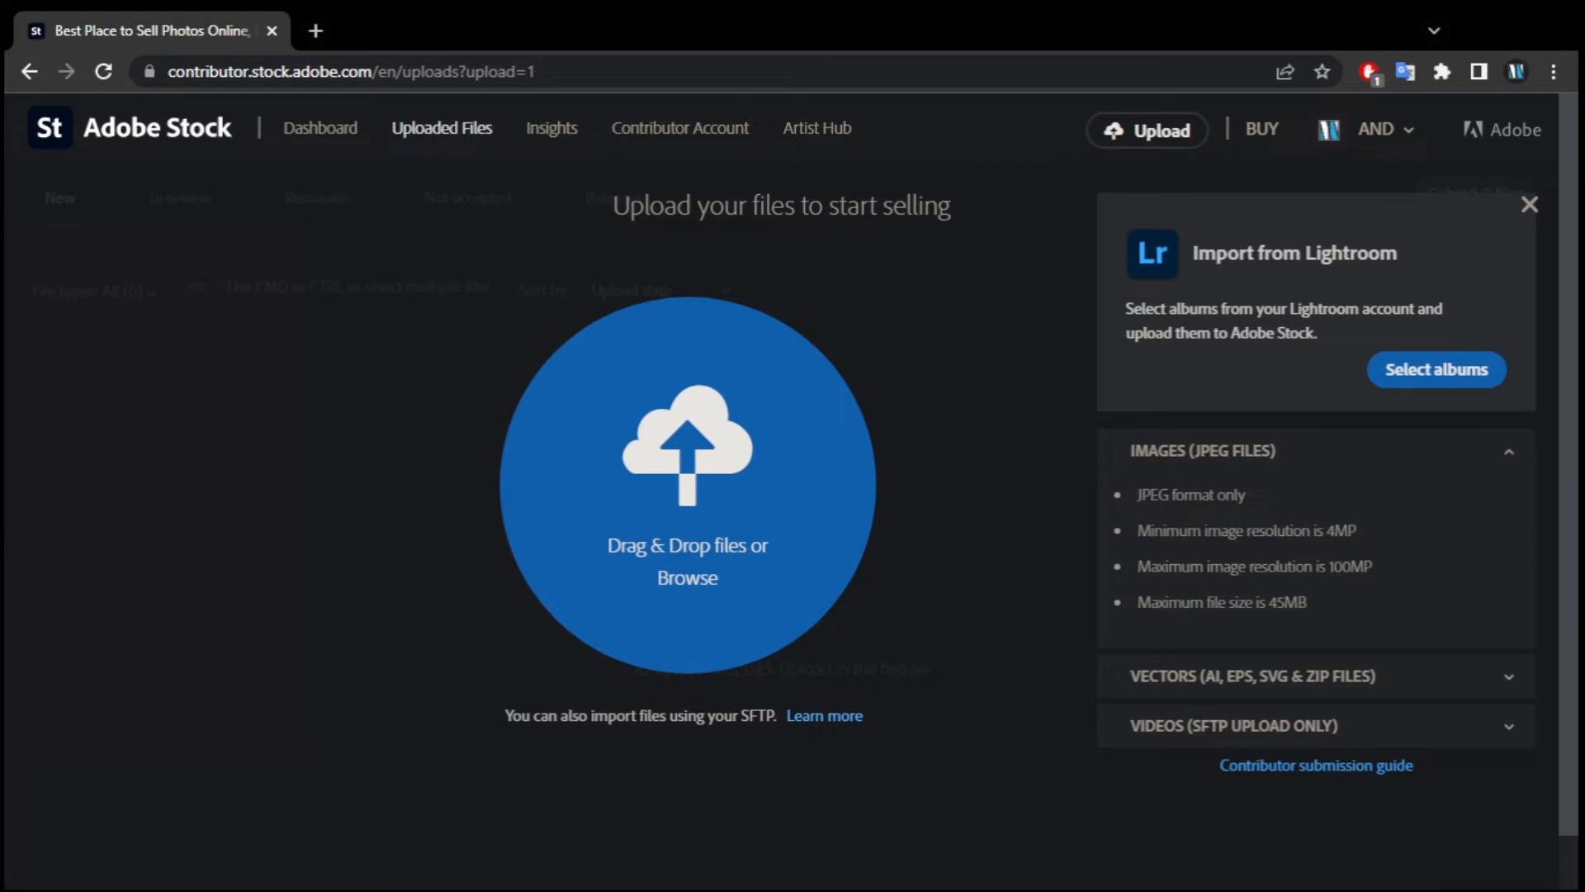
pyautogui.moveTo(667, 476); pyautogui.dragTo(681, 499)
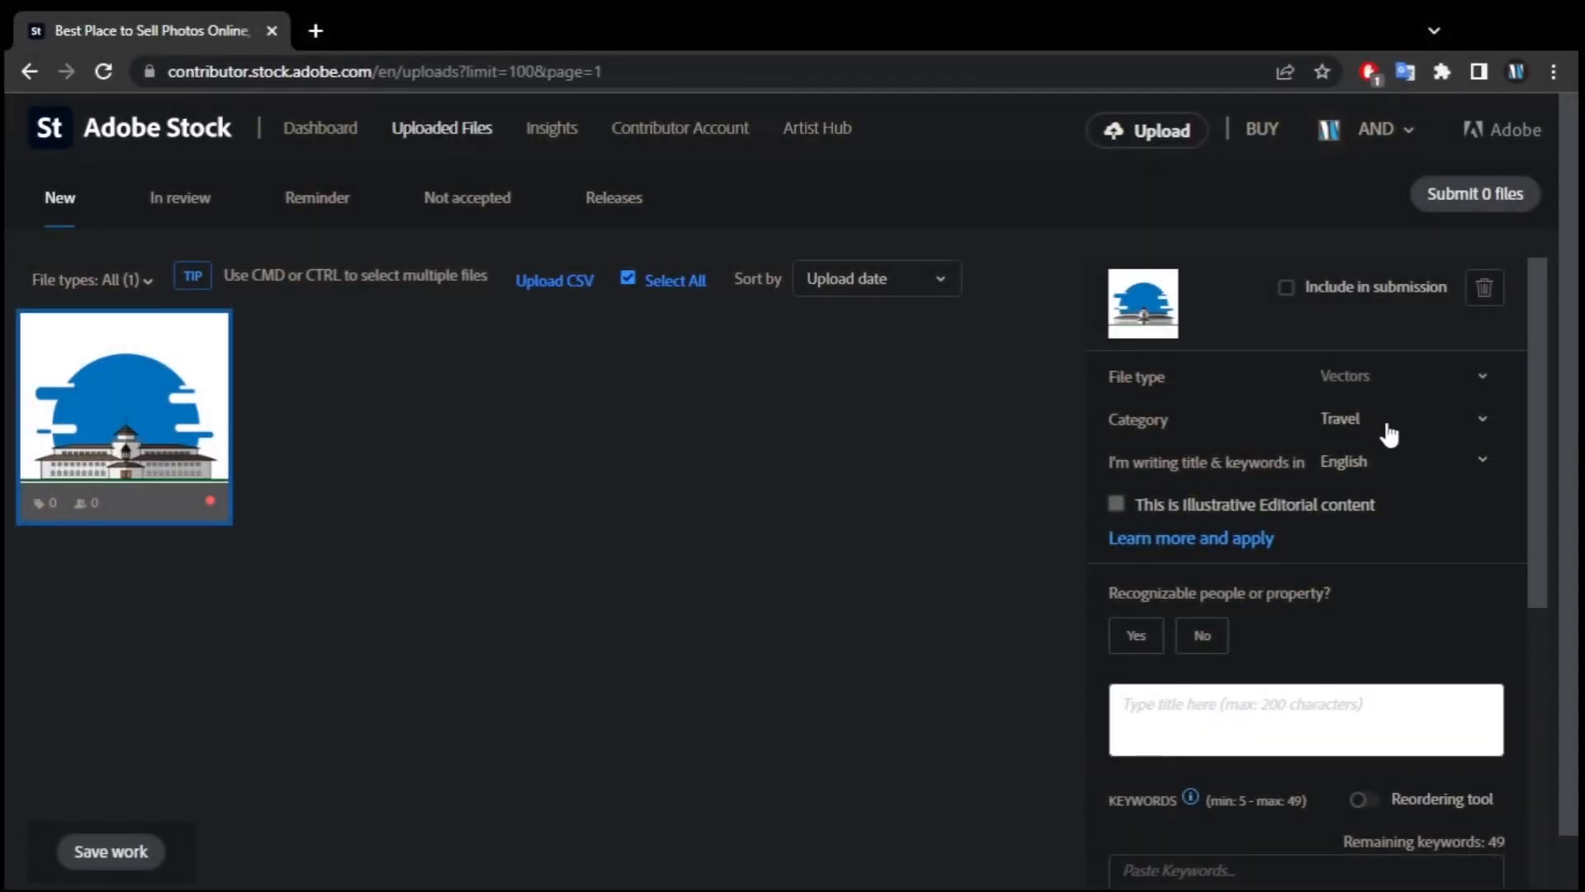
# - Set the file's category to Buildings and Architecture and answer No for recognizable people or property
pyautogui.click(1404, 429)
pyautogui.click(1422, 460)
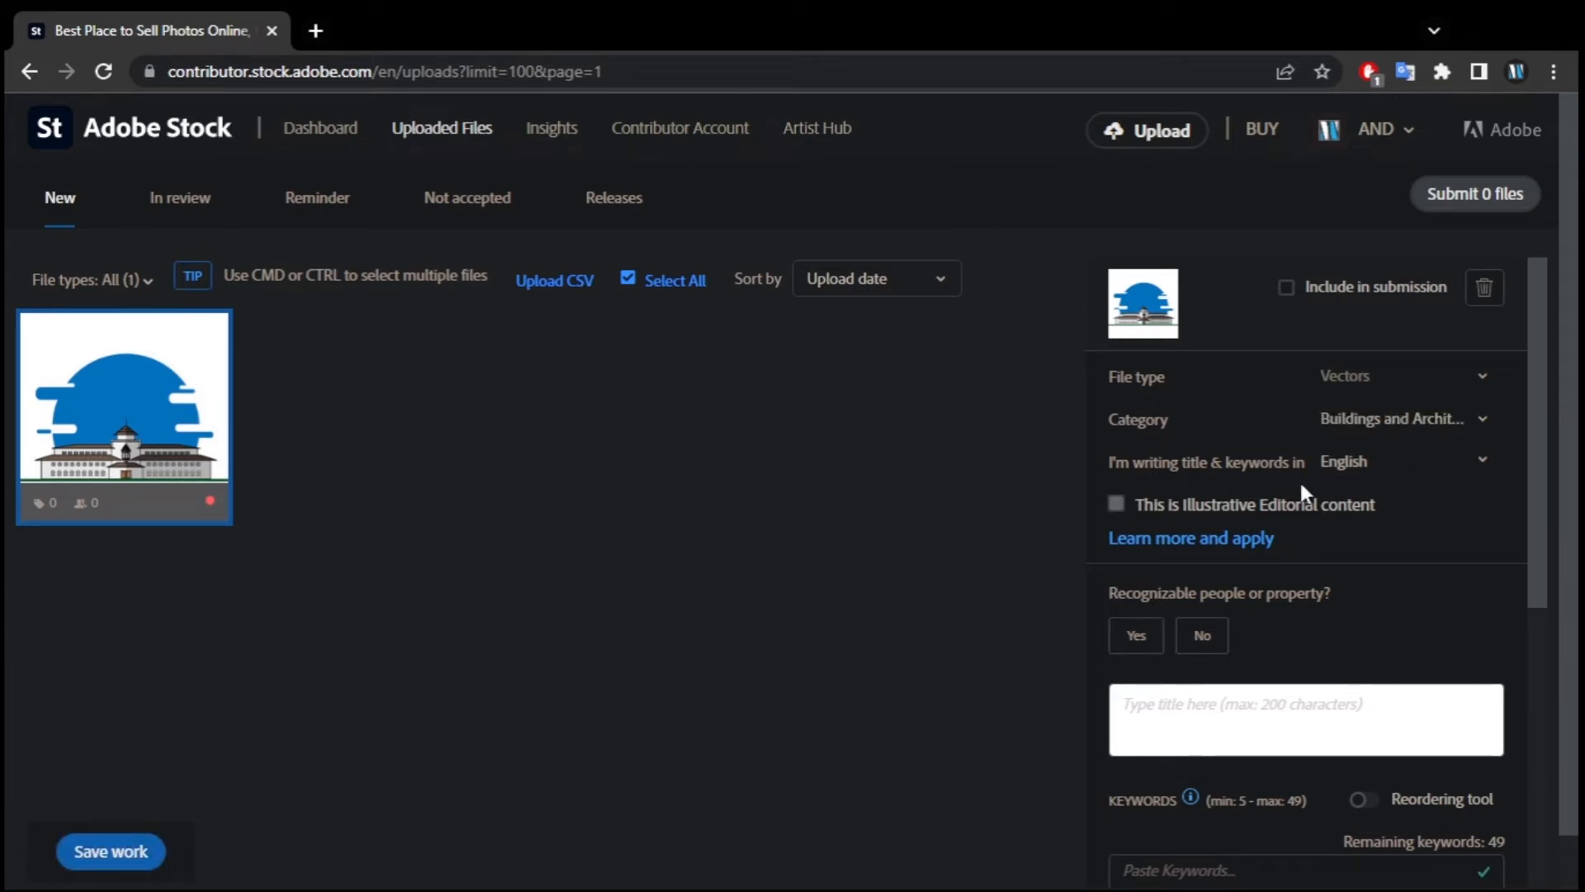
pyautogui.click(1202, 637)
# - Enter the title "Gedung Sate, Landmark Bandung, Indonesia" for the uploaded file
pyautogui.click(1227, 703)
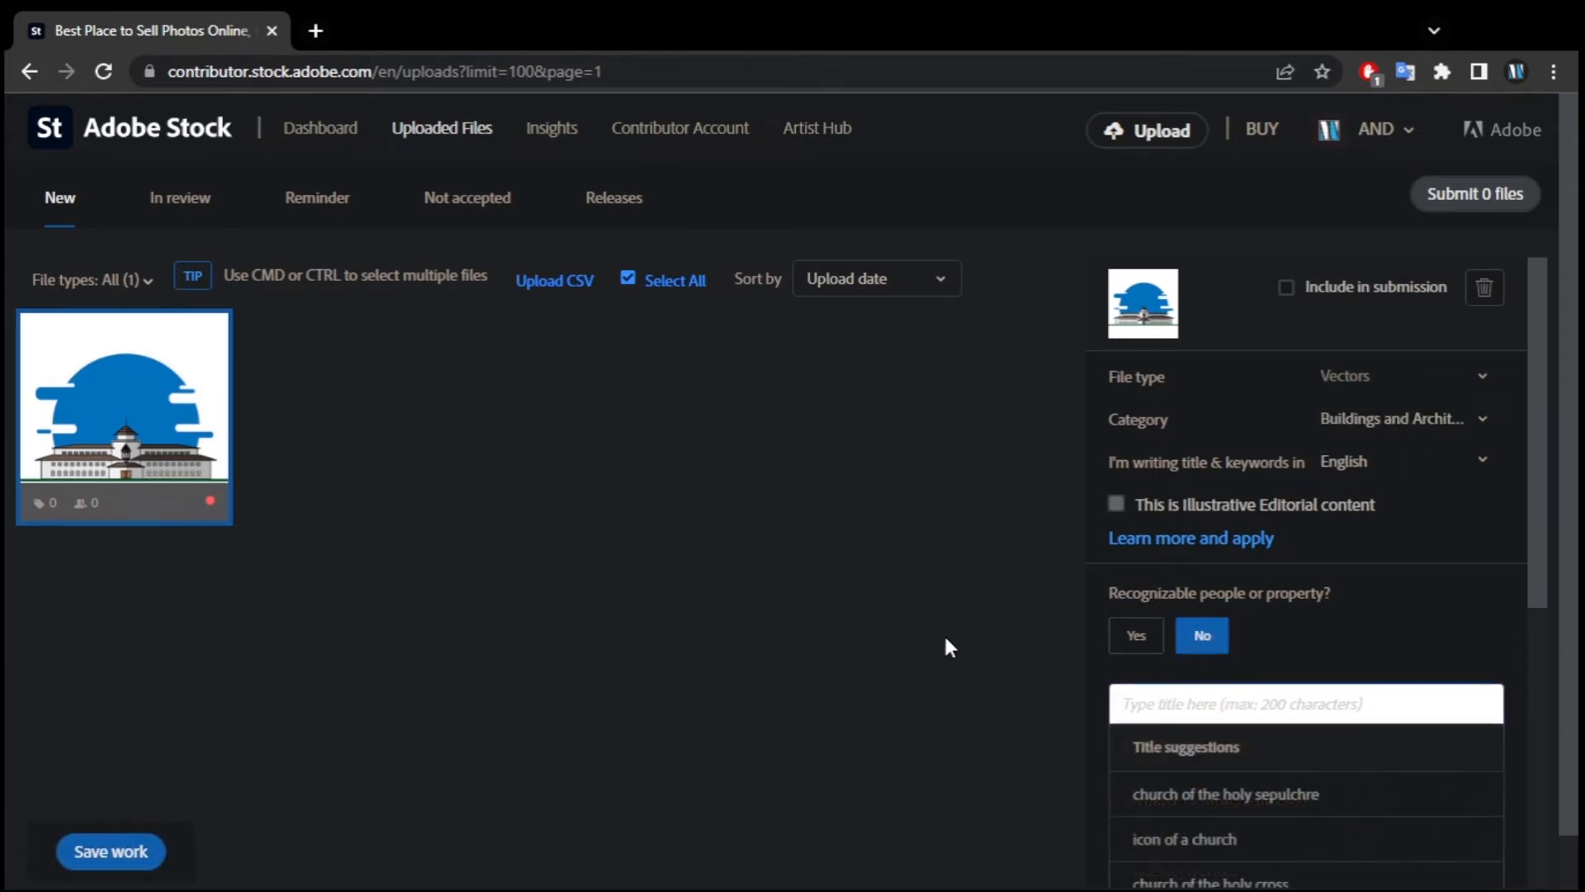
pyautogui.scroll(-1, 948, 650)
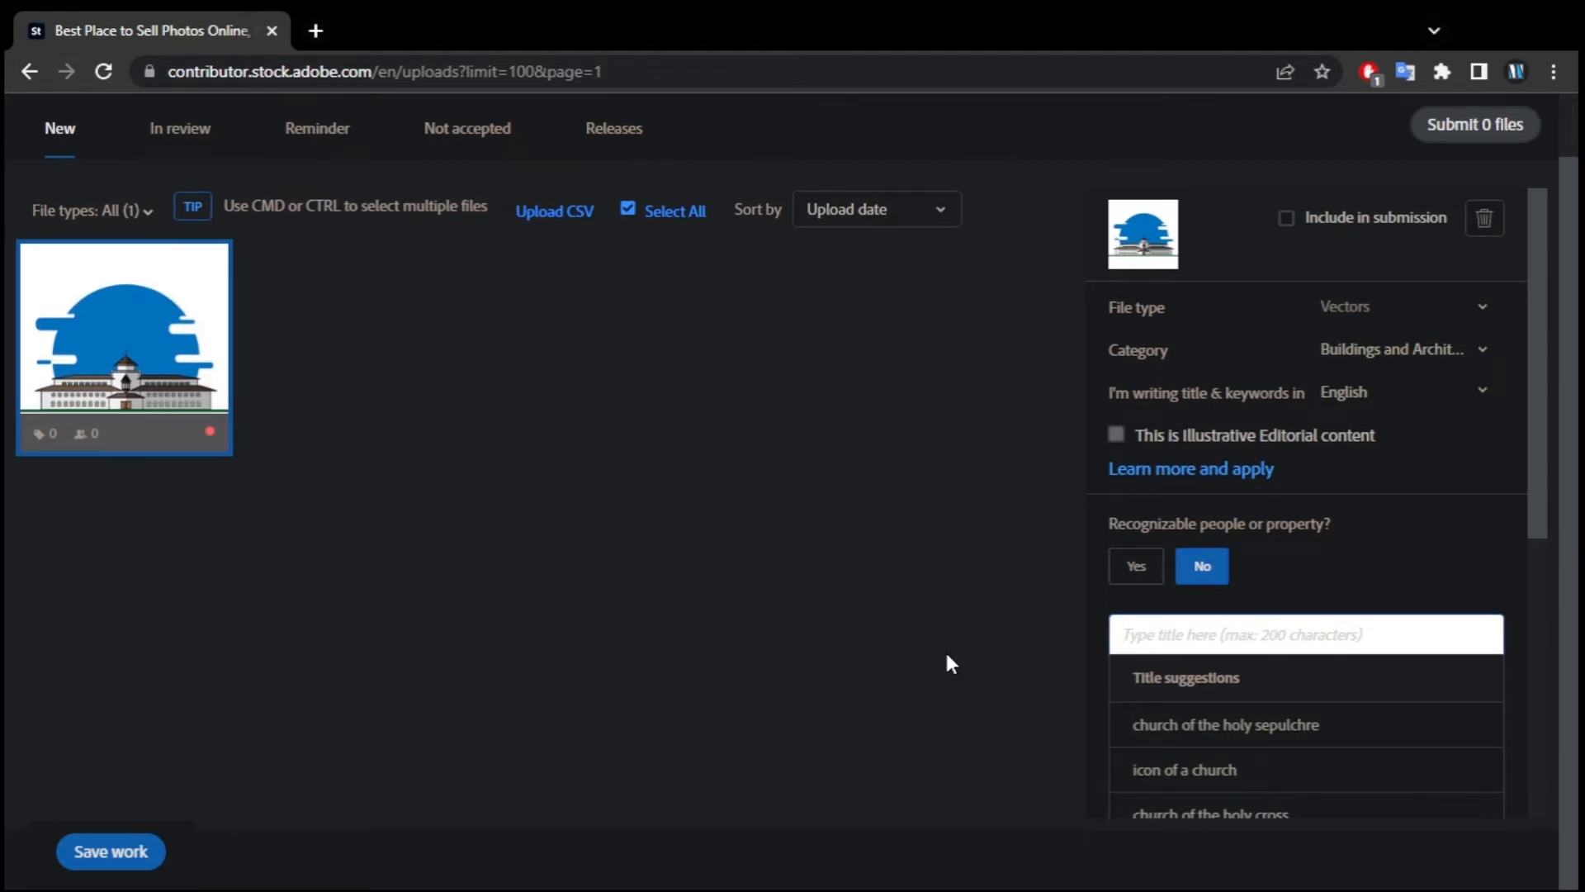
pyautogui.write('Gedung Sate')
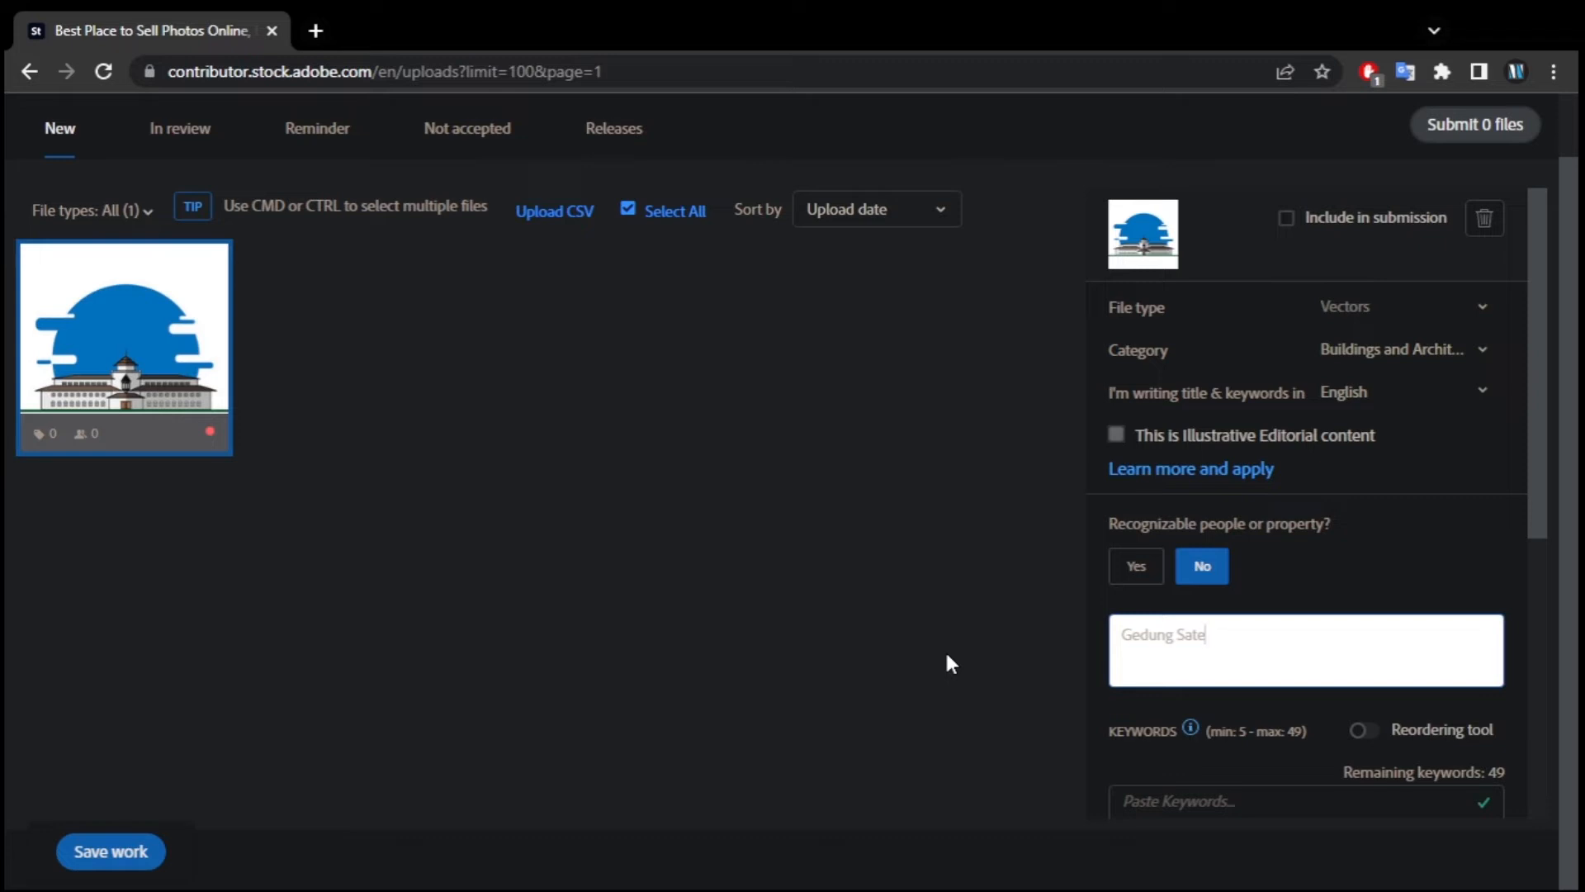
pyautogui.write(', Landmark Bandung, Indoo')
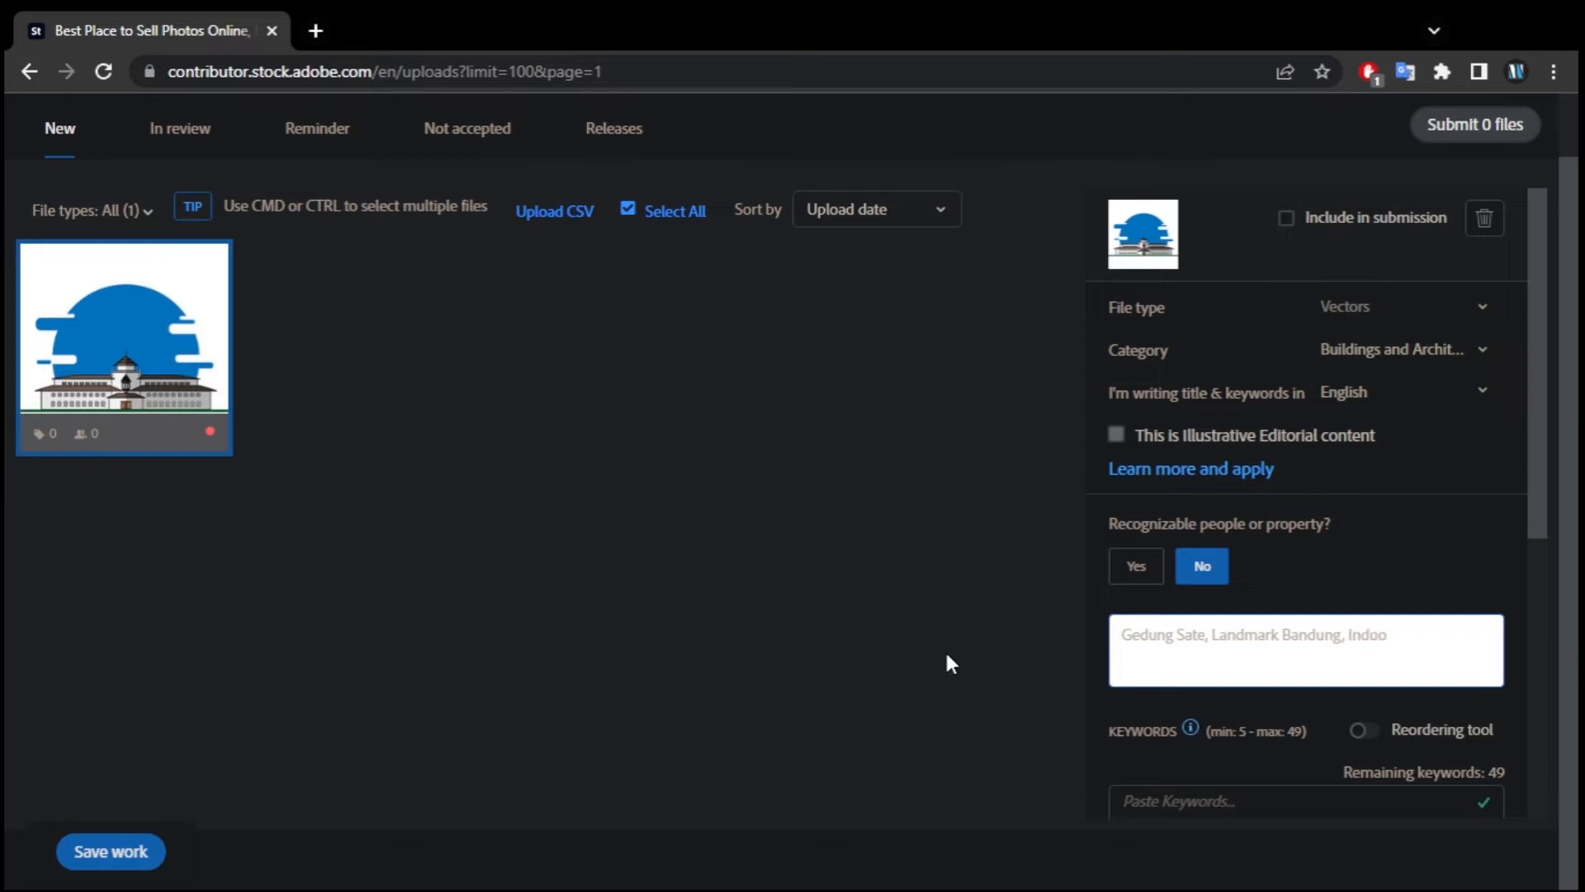
pyautogui.press('BackSpace')
pyautogui.write('nesia')
# - Reword the title to "Gedung Sate Bandung, Landmark Jawa Barat, Indonesia"
pyautogui.click(1207, 634)
pyautogui.write('Bandu')
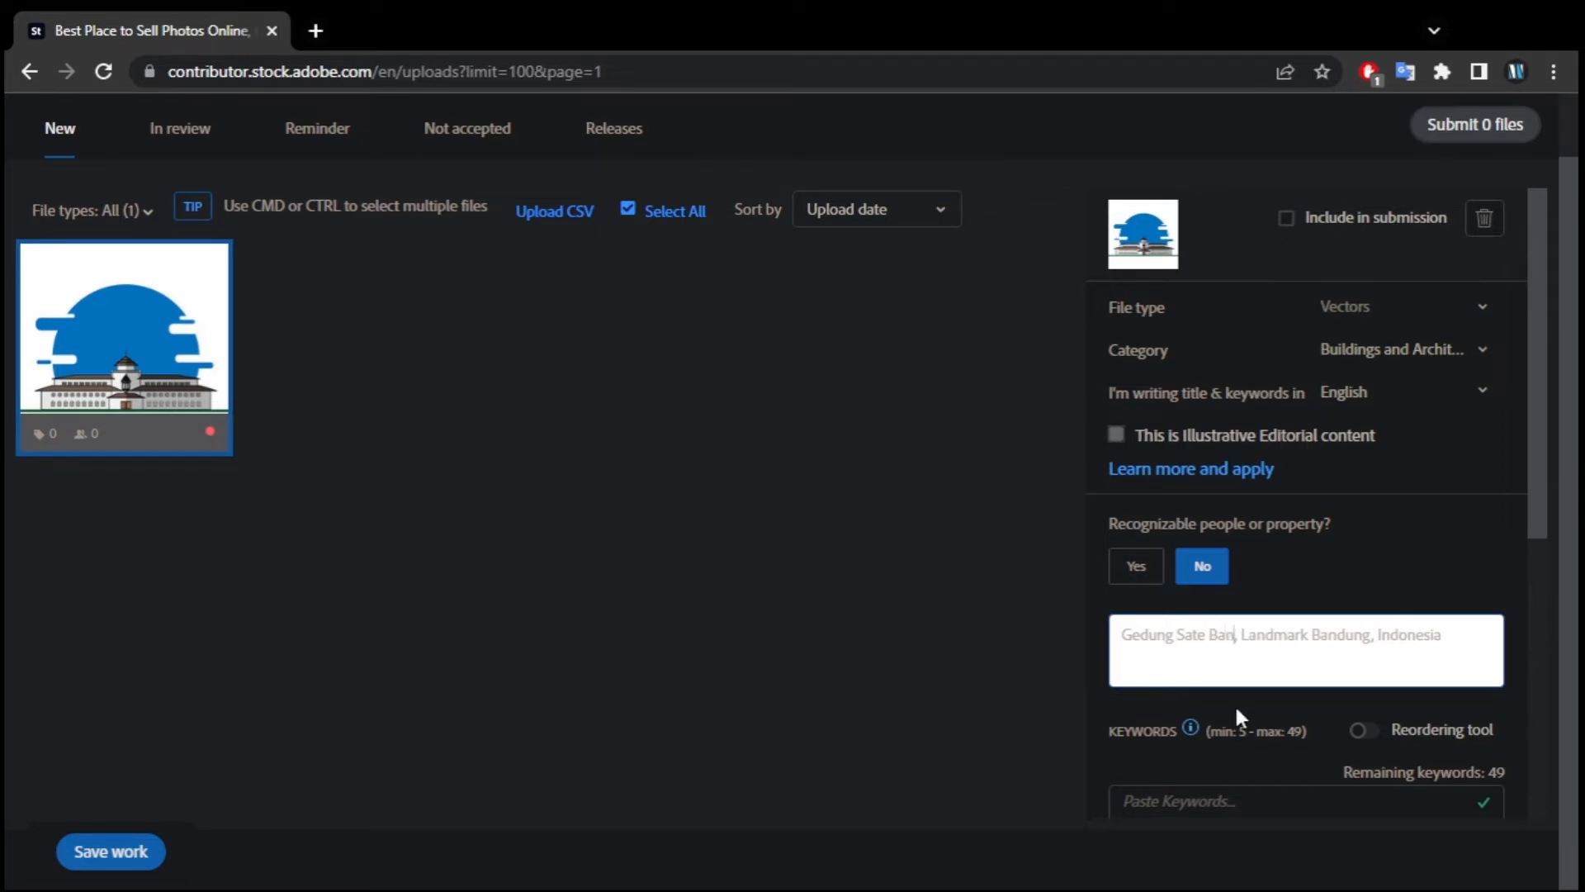
pyautogui.write('ng')
pyautogui.doubleClick(1387, 632)
pyautogui.write('Jawa Ba')
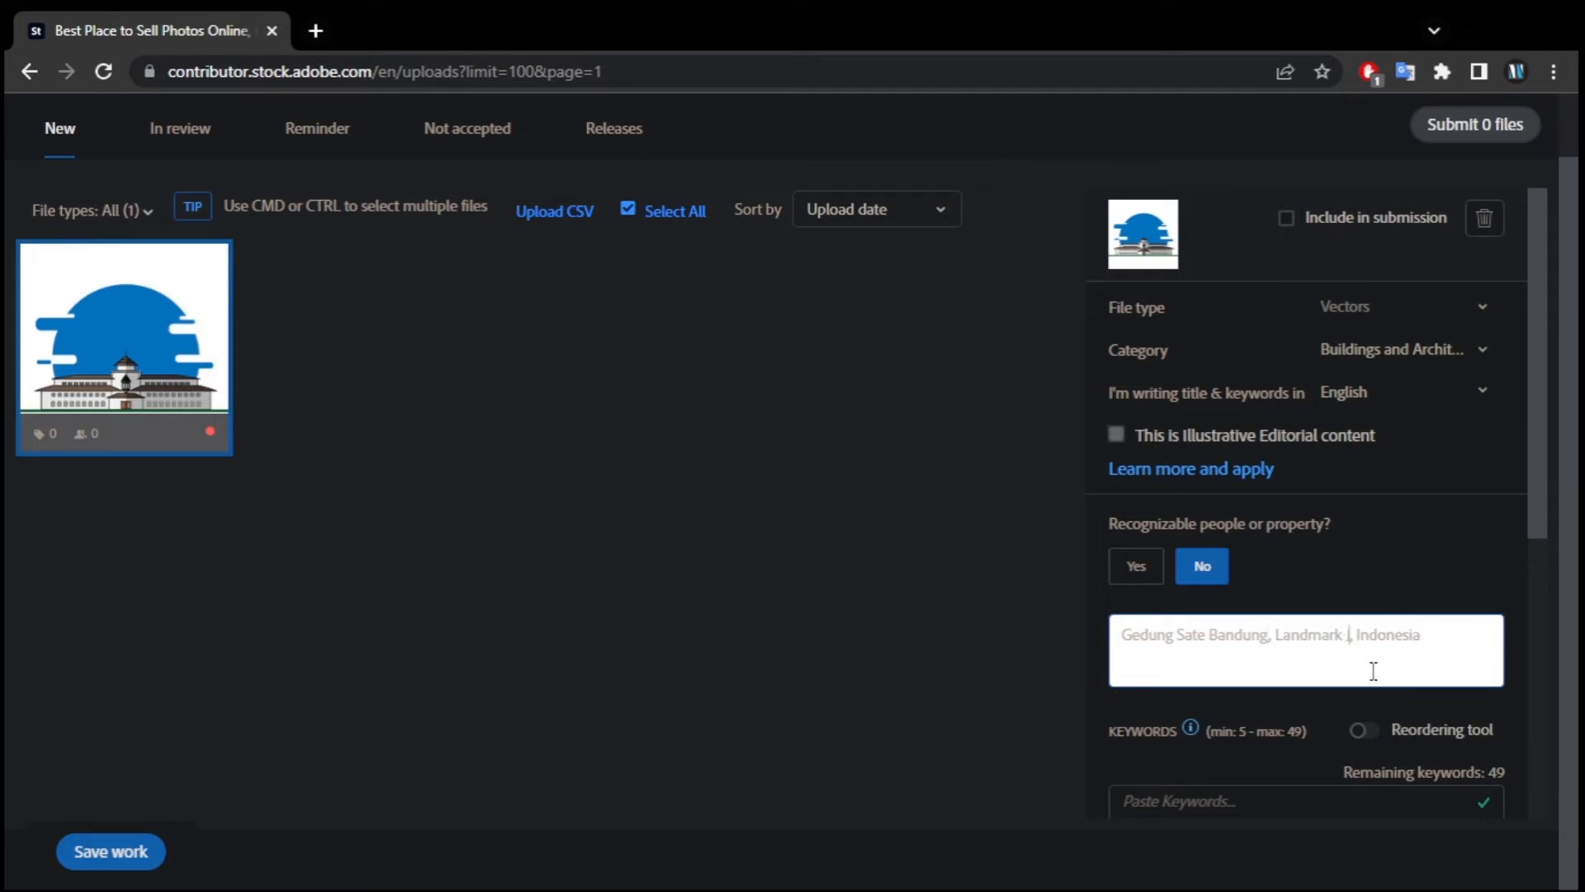
pyautogui.write('rat')
# - Change the title back to "Gedung Sate, Landmark Bandung, Indonesia"
pyautogui.scroll(-2, 1370, 670)
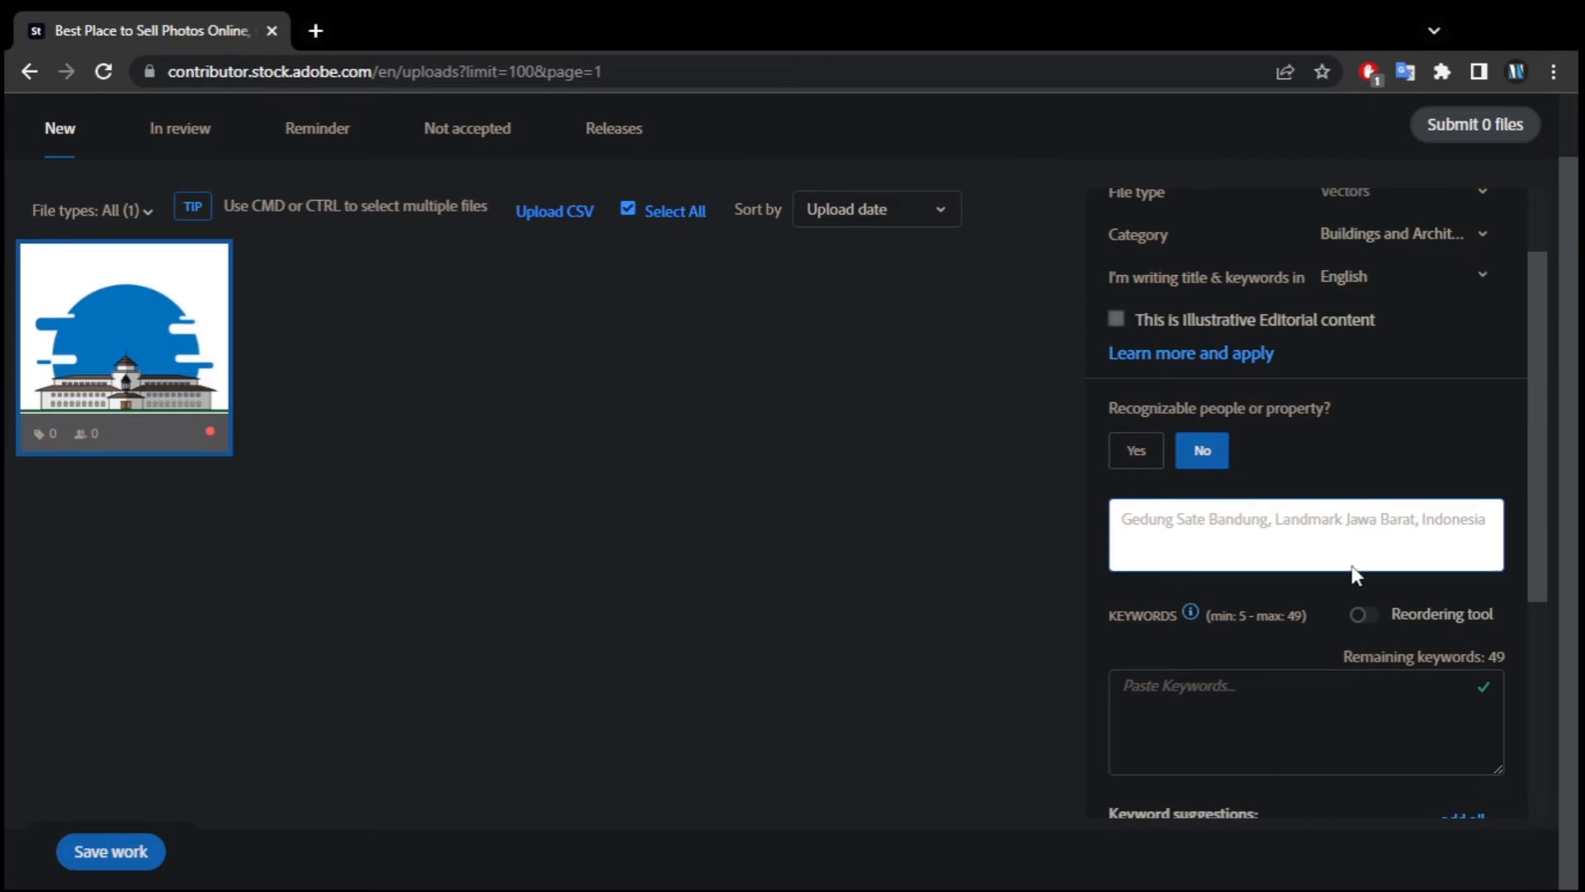
pyautogui.moveTo(1345, 520); pyautogui.dragTo(1417, 520)
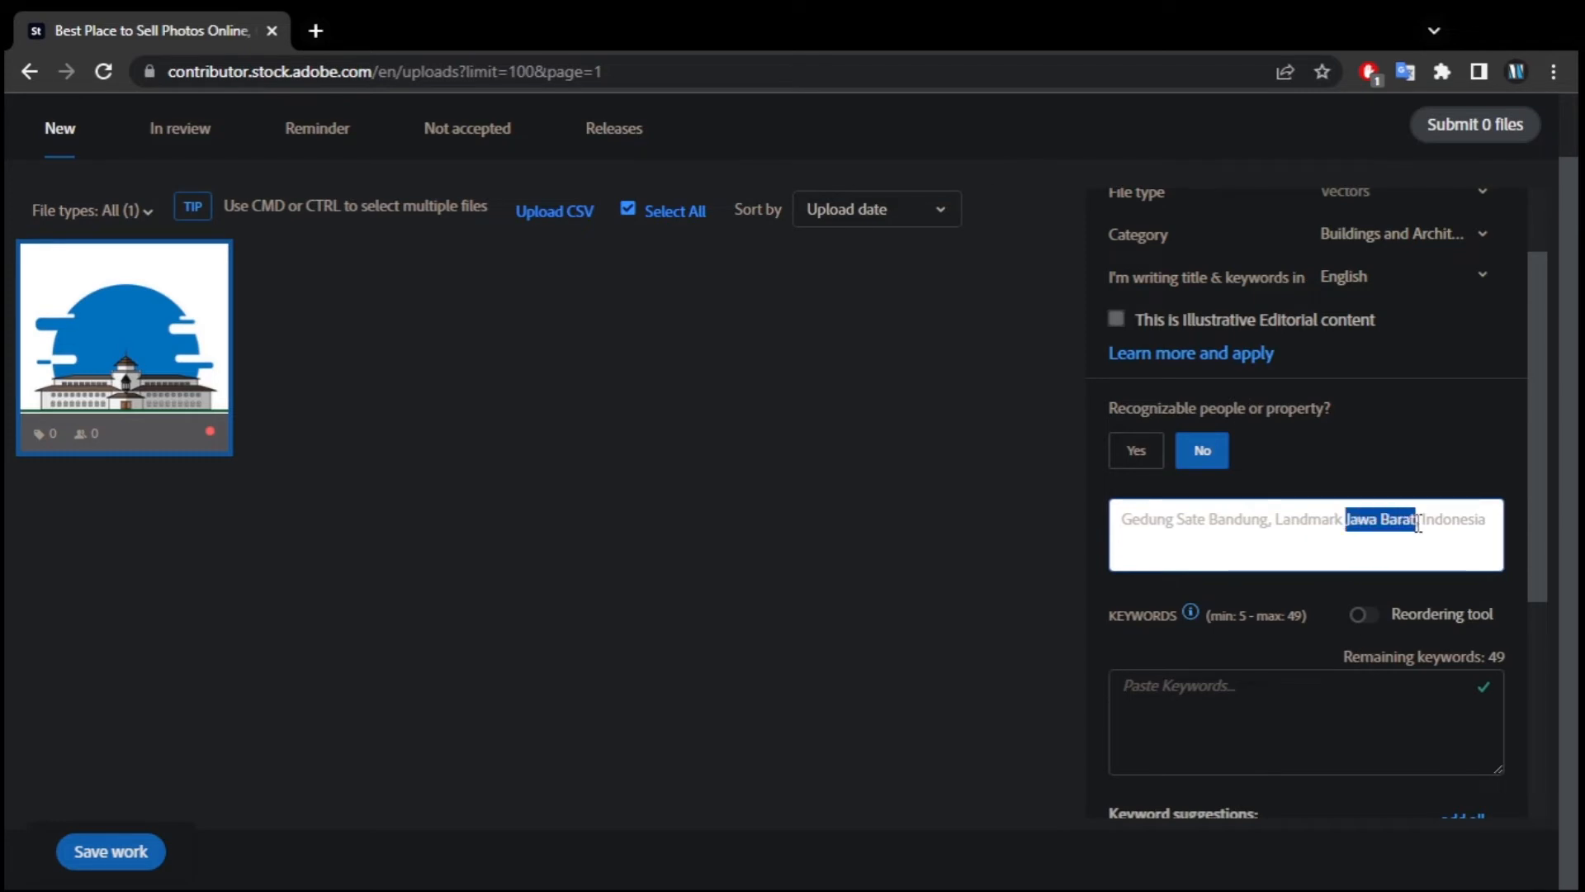
pyautogui.press('BackSpace')
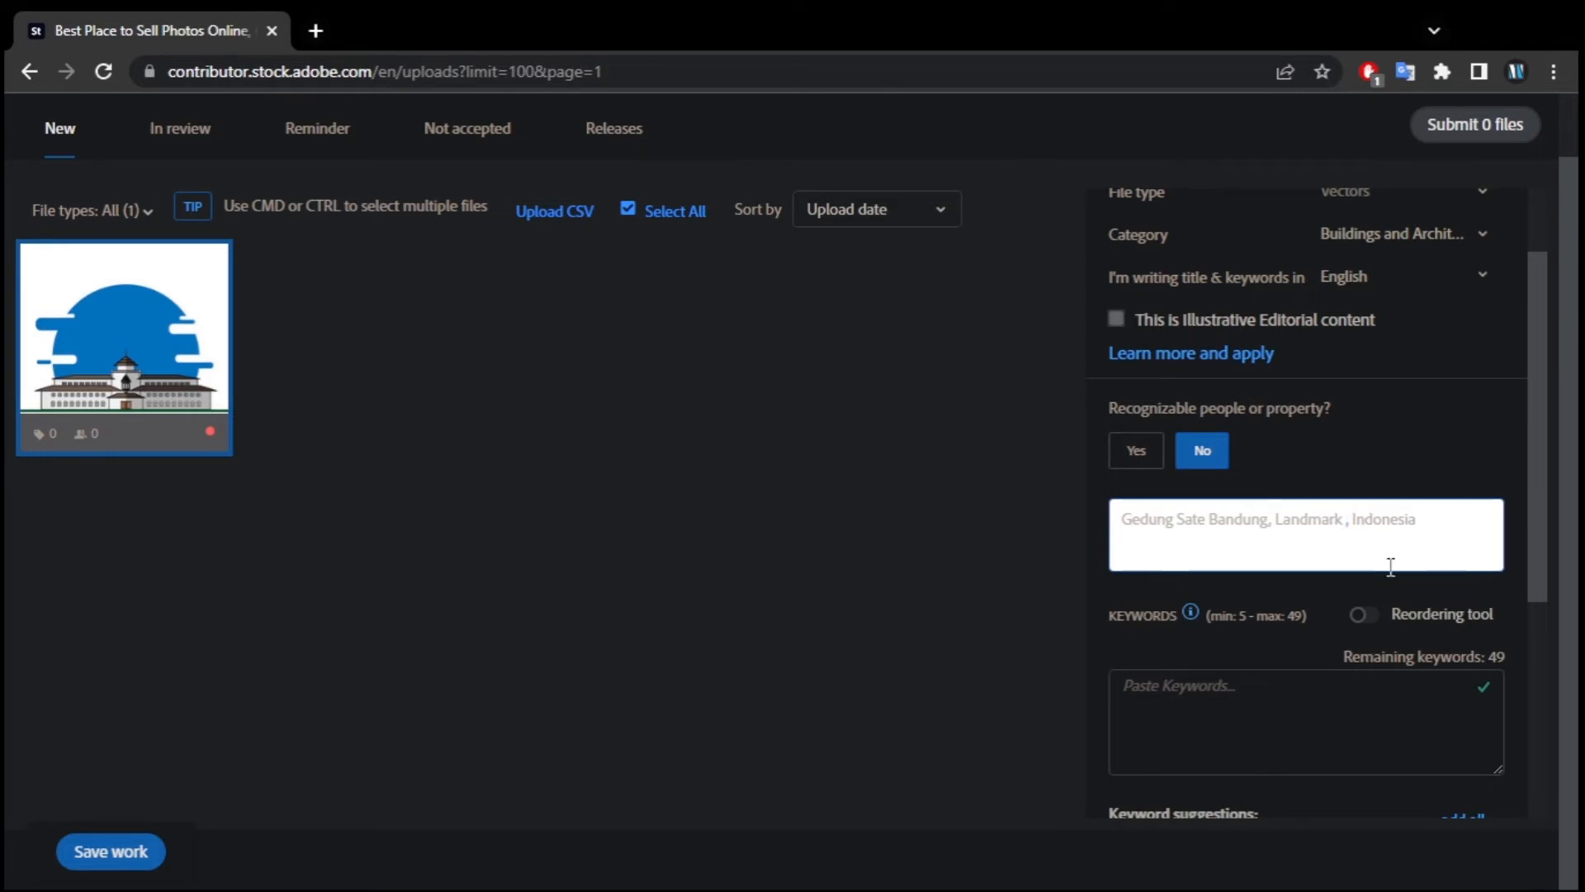
pyautogui.write('Bandung')
pyautogui.doubleClick(1225, 518)
pyautogui.press('BackSpace')
pyautogui.press('BackSpace')
# - Add the suggested keywords building, architecture, city, vector, travel and landmark to the file
pyautogui.click(1257, 716)
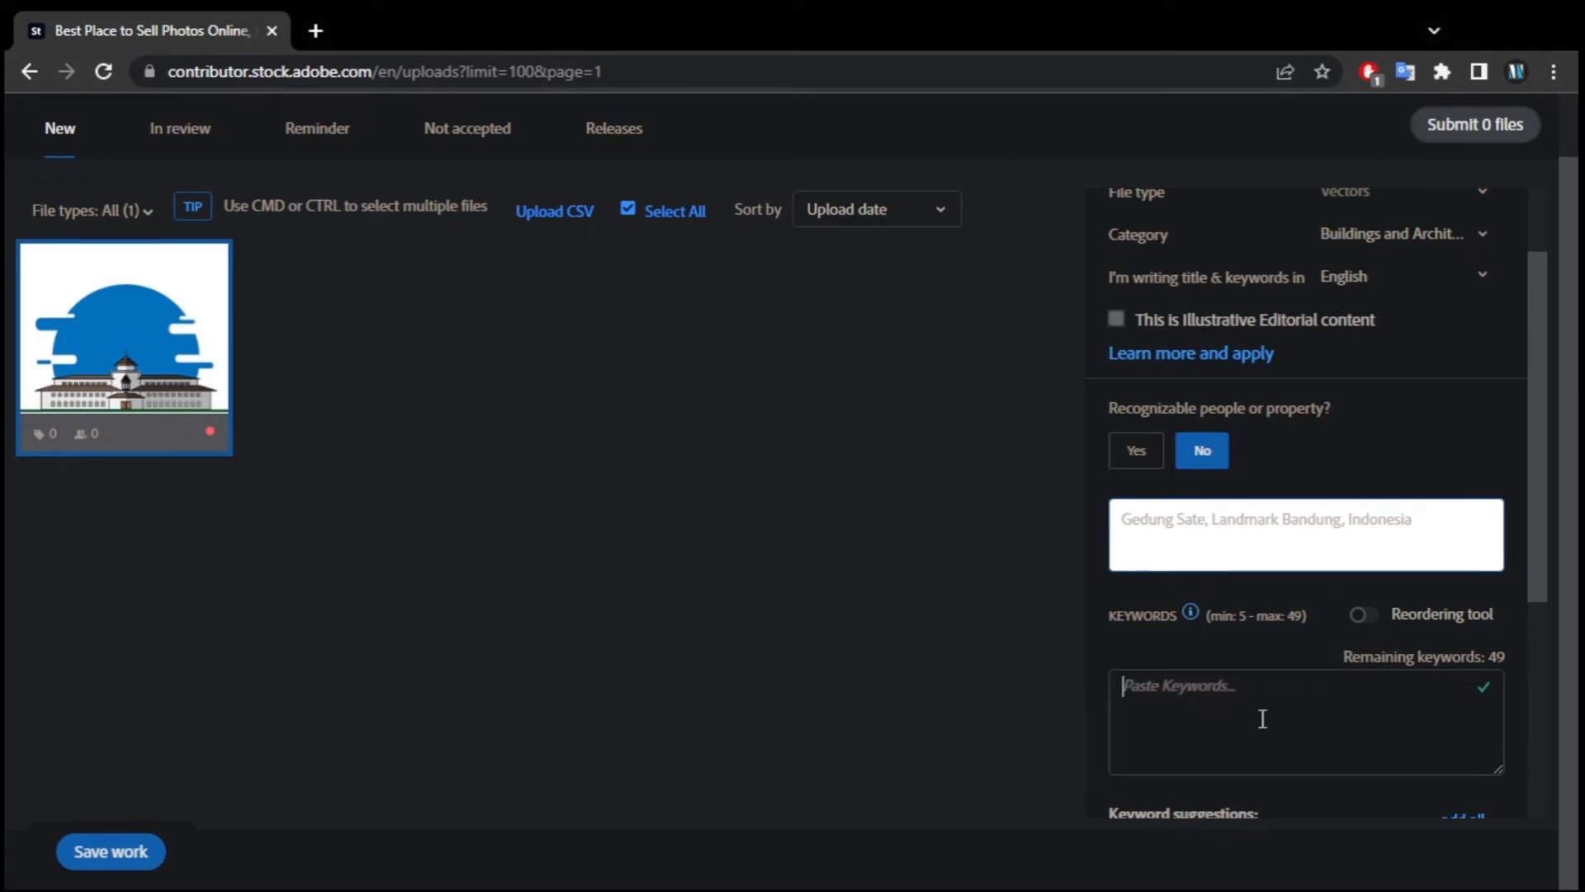
pyautogui.scroll(-3, 1255, 708)
pyautogui.click(1177, 628)
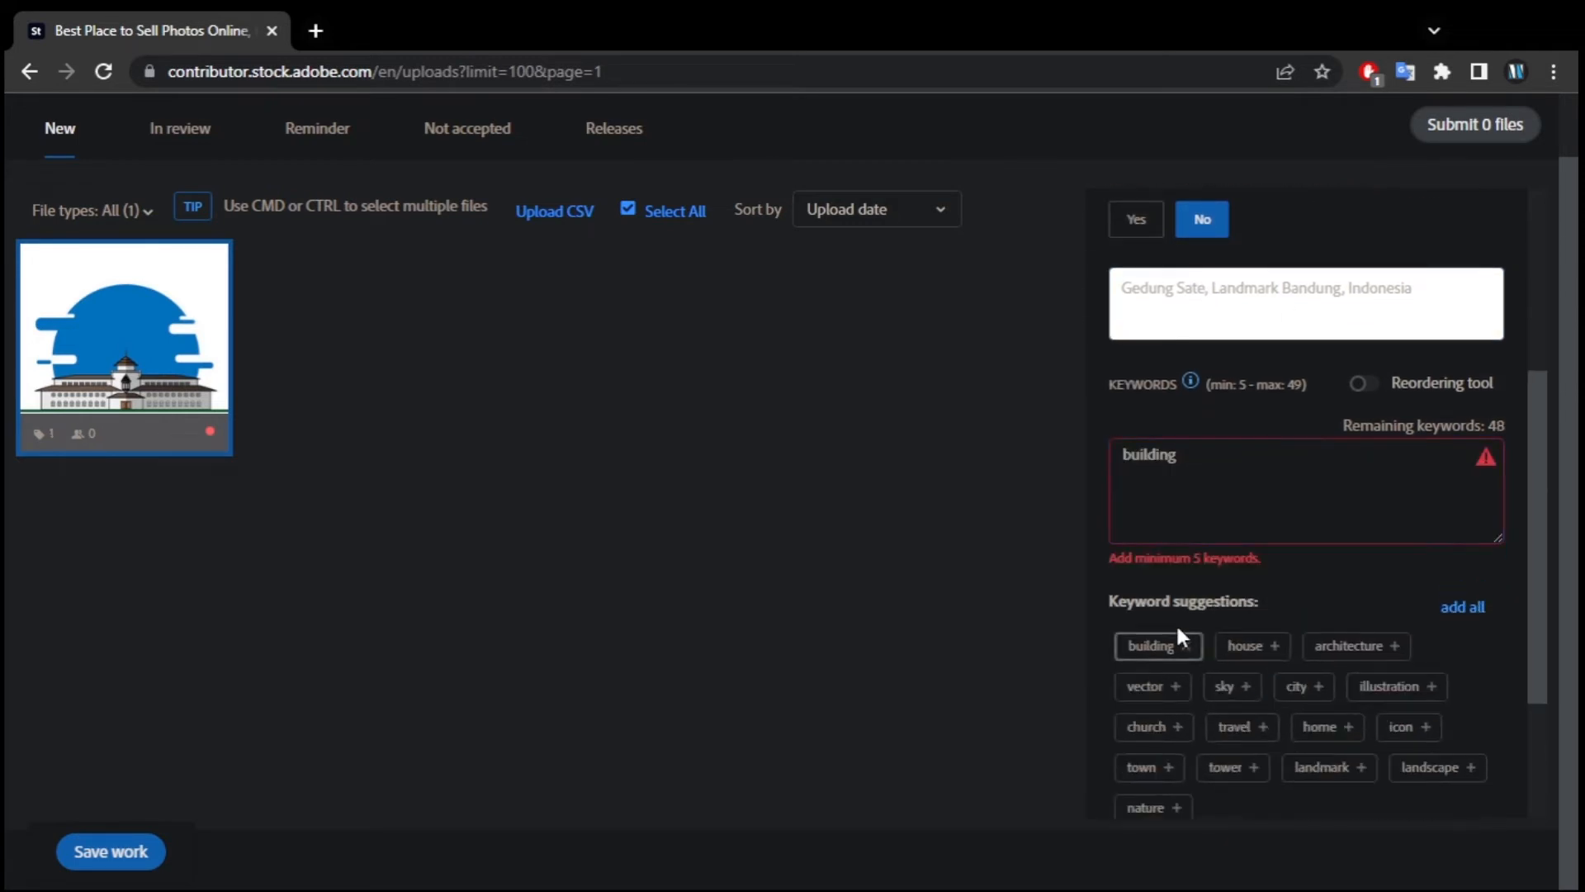
pyautogui.click(1374, 647)
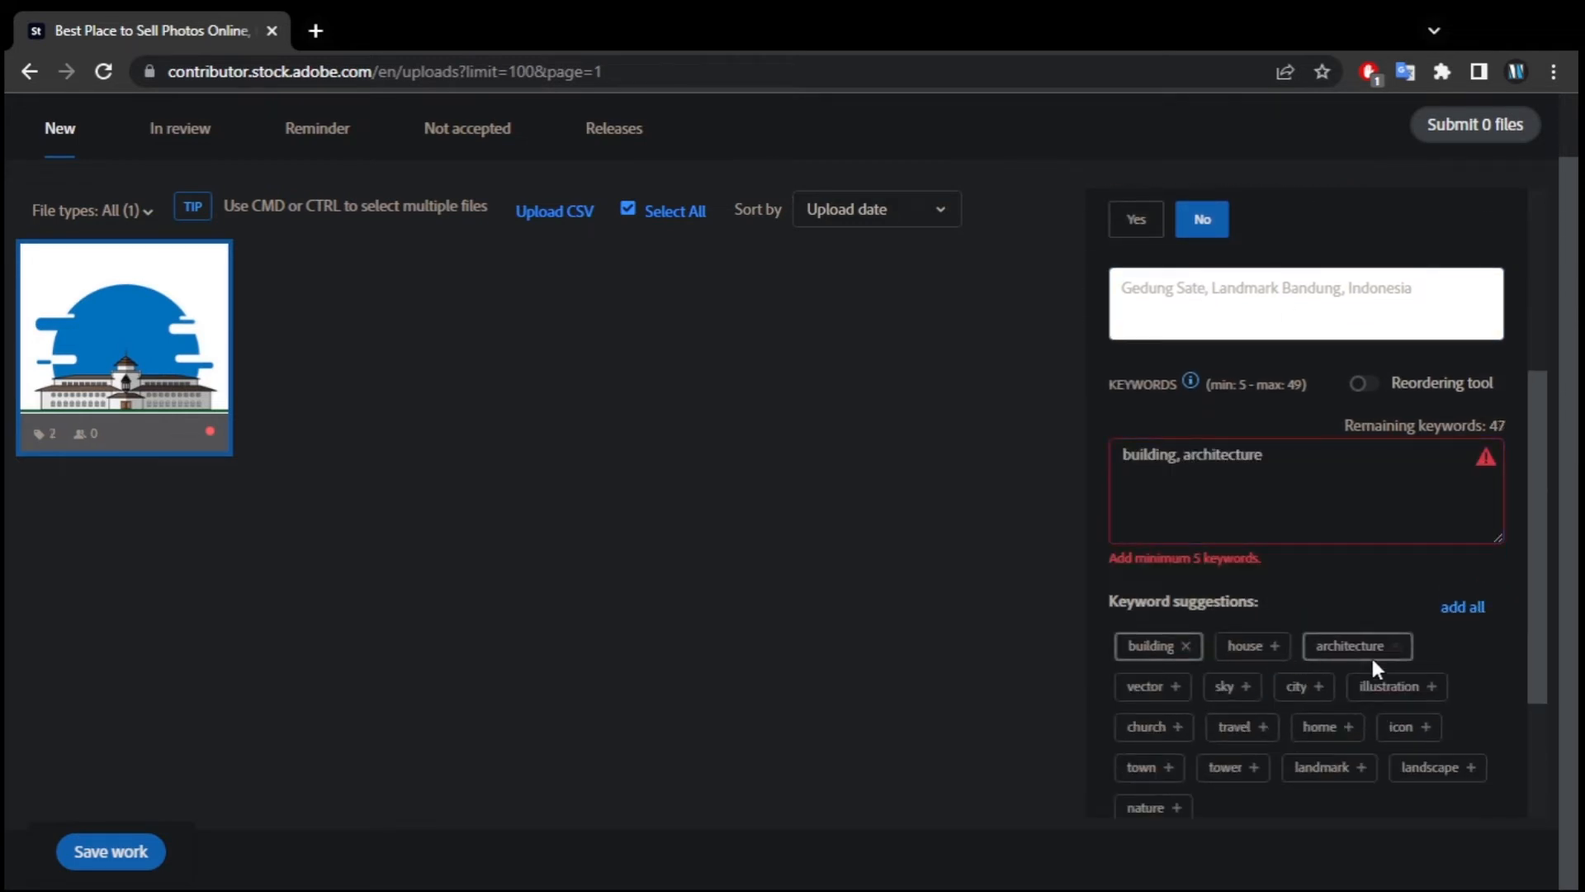
pyautogui.click(1318, 686)
pyautogui.click(1175, 686)
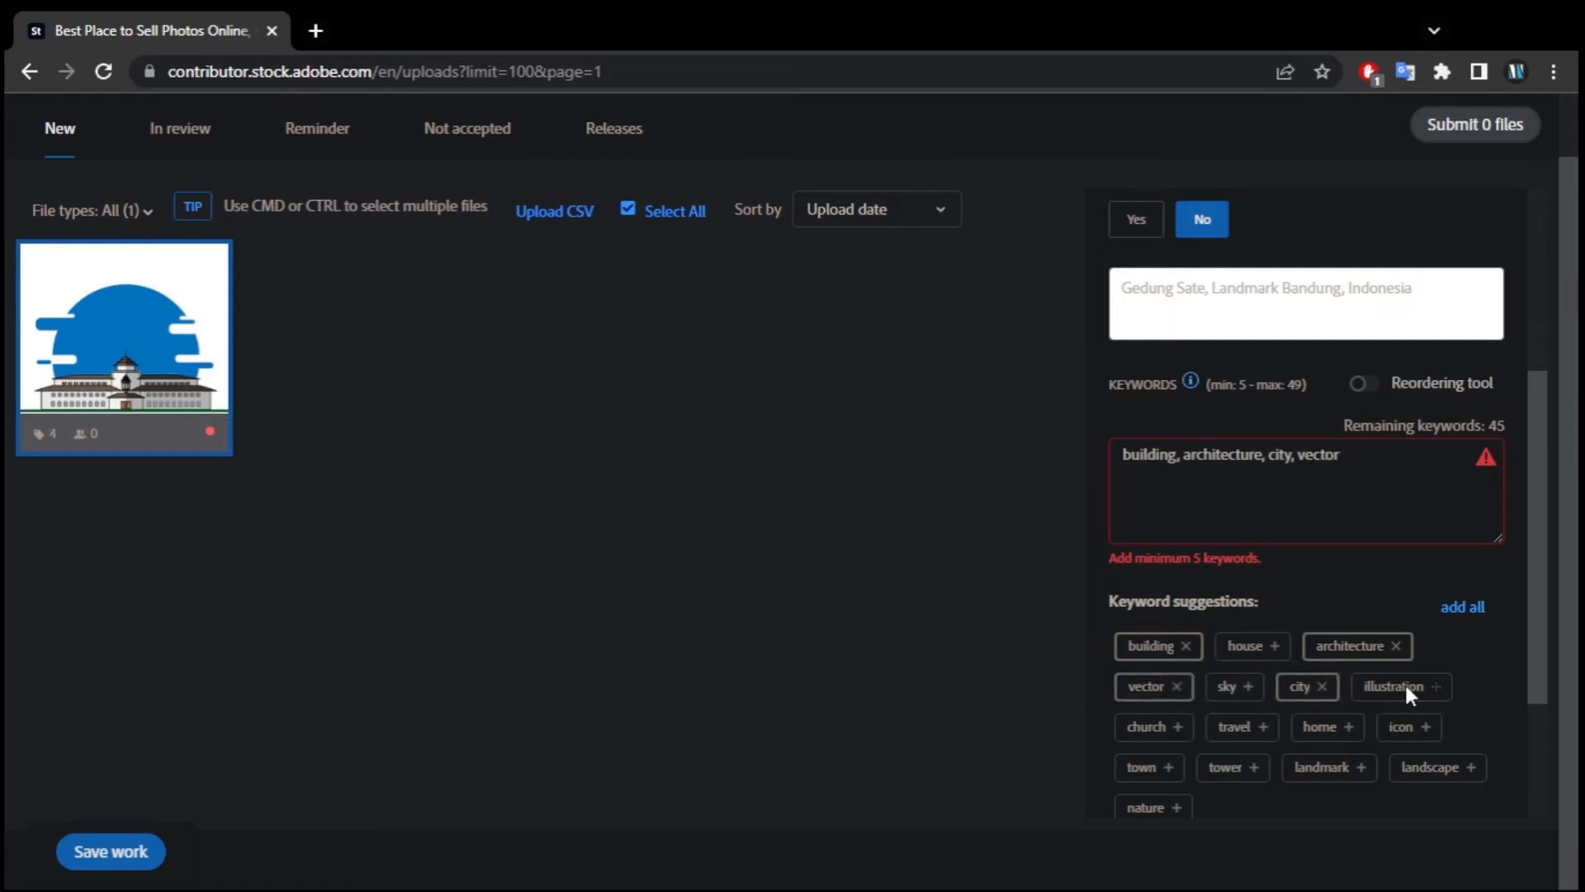
pyautogui.scroll(-1, 1238, 652)
pyautogui.click(1253, 619)
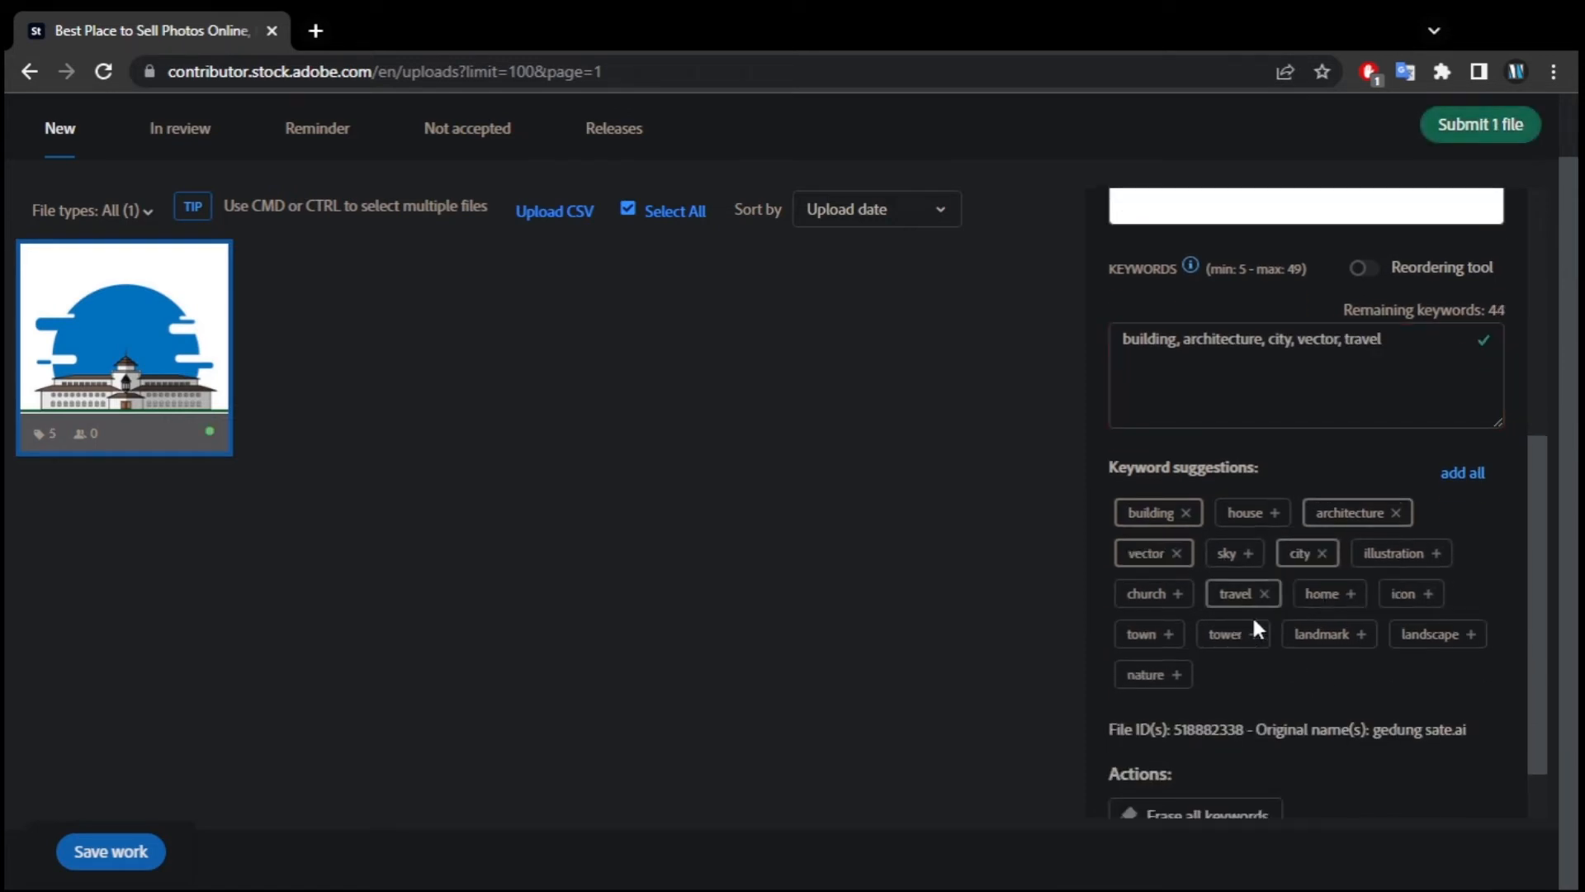
pyautogui.click(1347, 636)
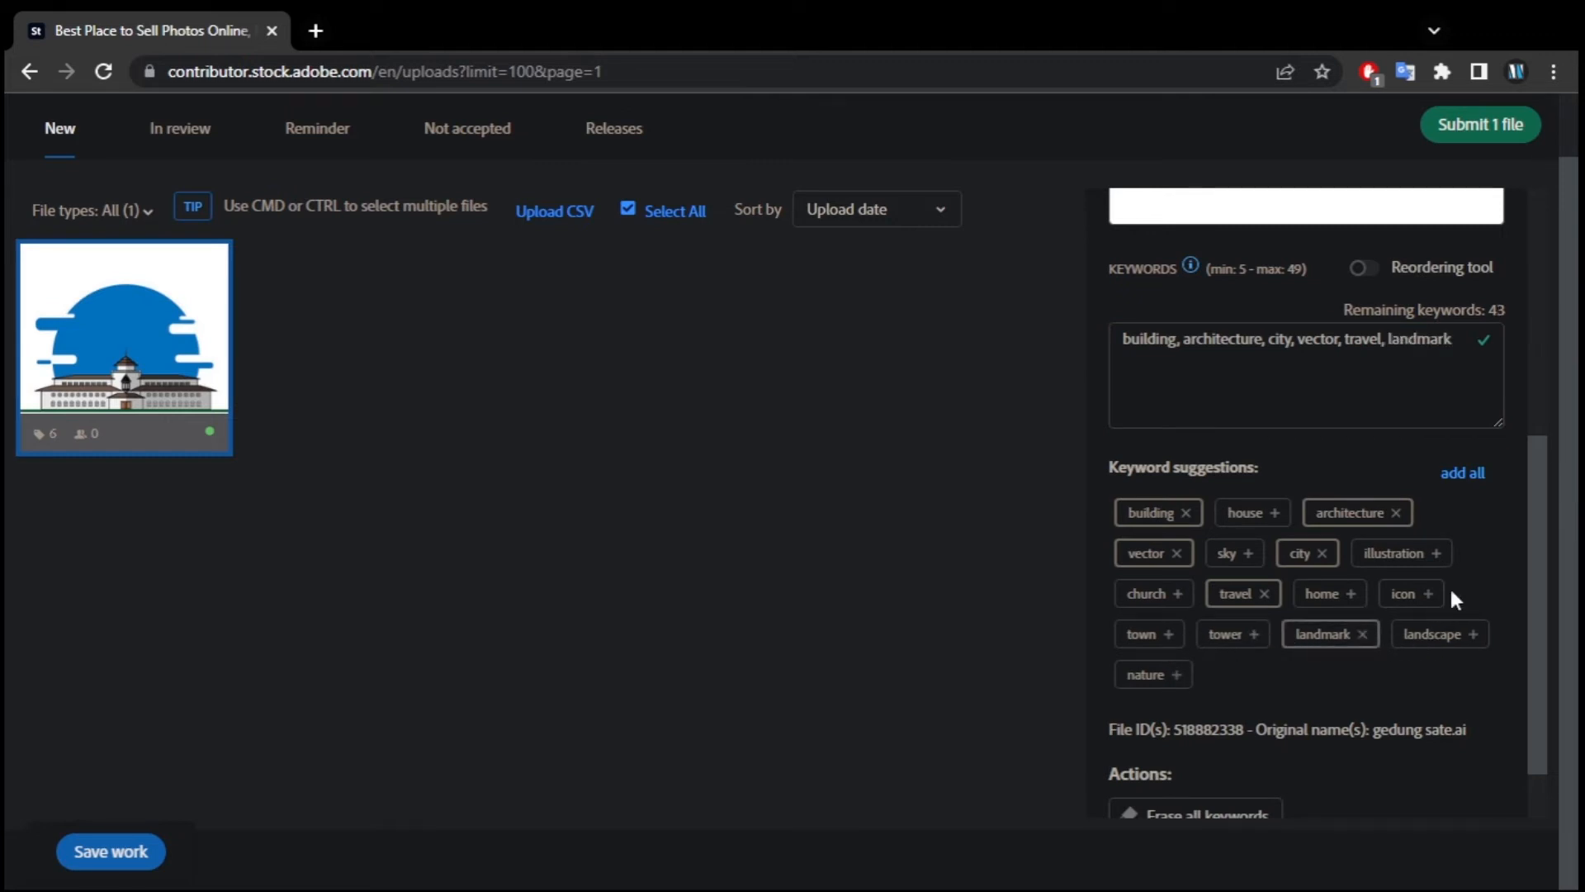
# - Append the keywords "Gedung sate" and "bandung" to the keyword list, ending with a period
pyautogui.scroll(2, 1370, 464)
pyautogui.click(1473, 595)
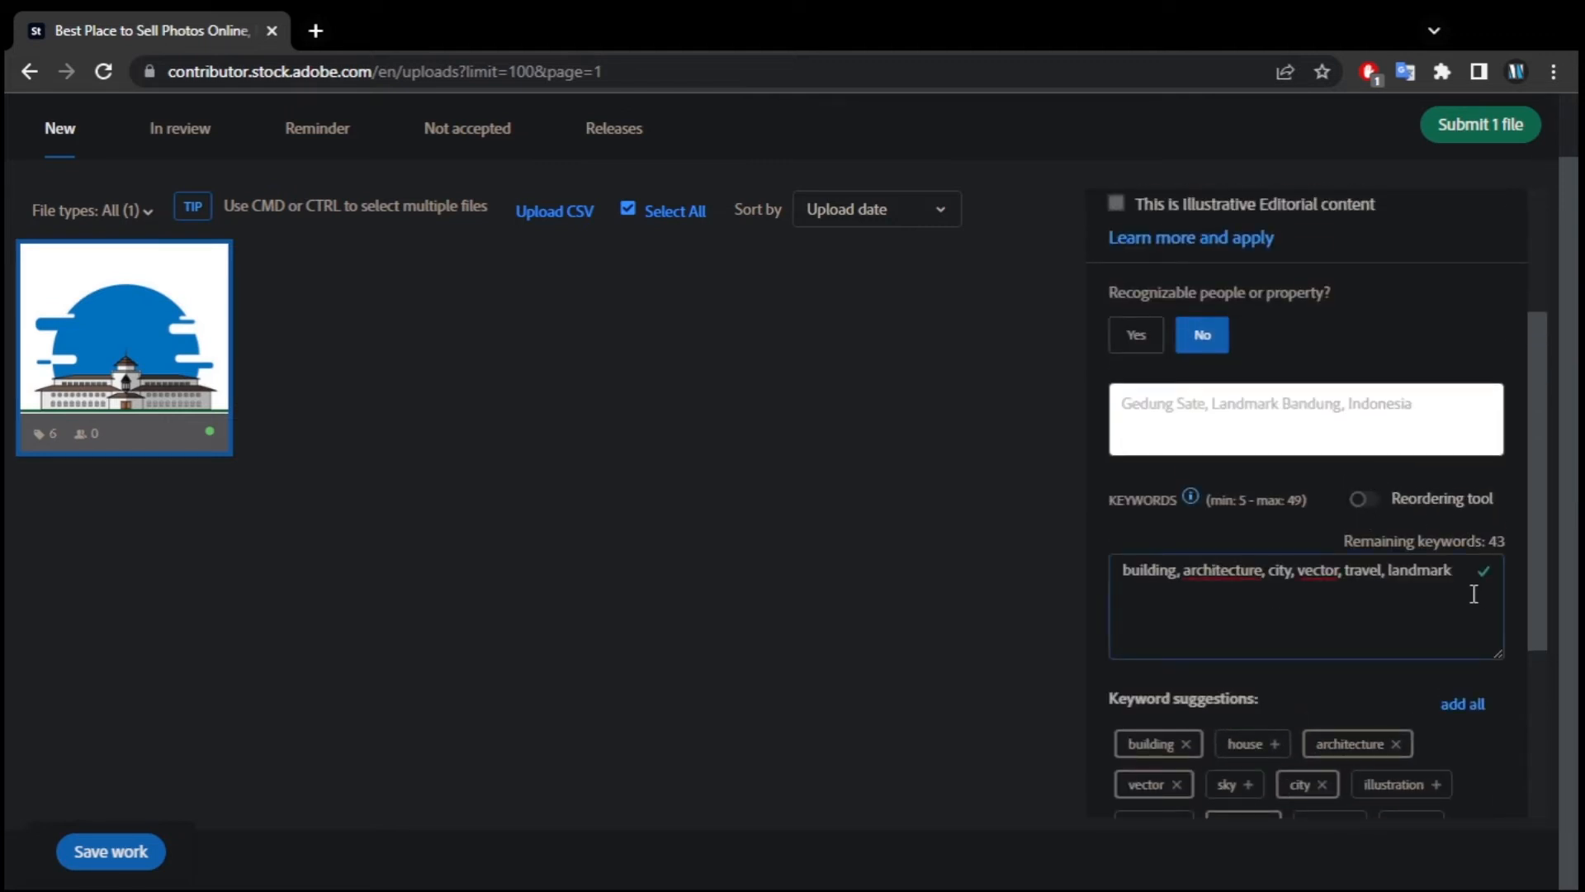
pyautogui.write(', Gedug')
pyautogui.press('BackSpace')
pyautogui.write('ng sate, band')
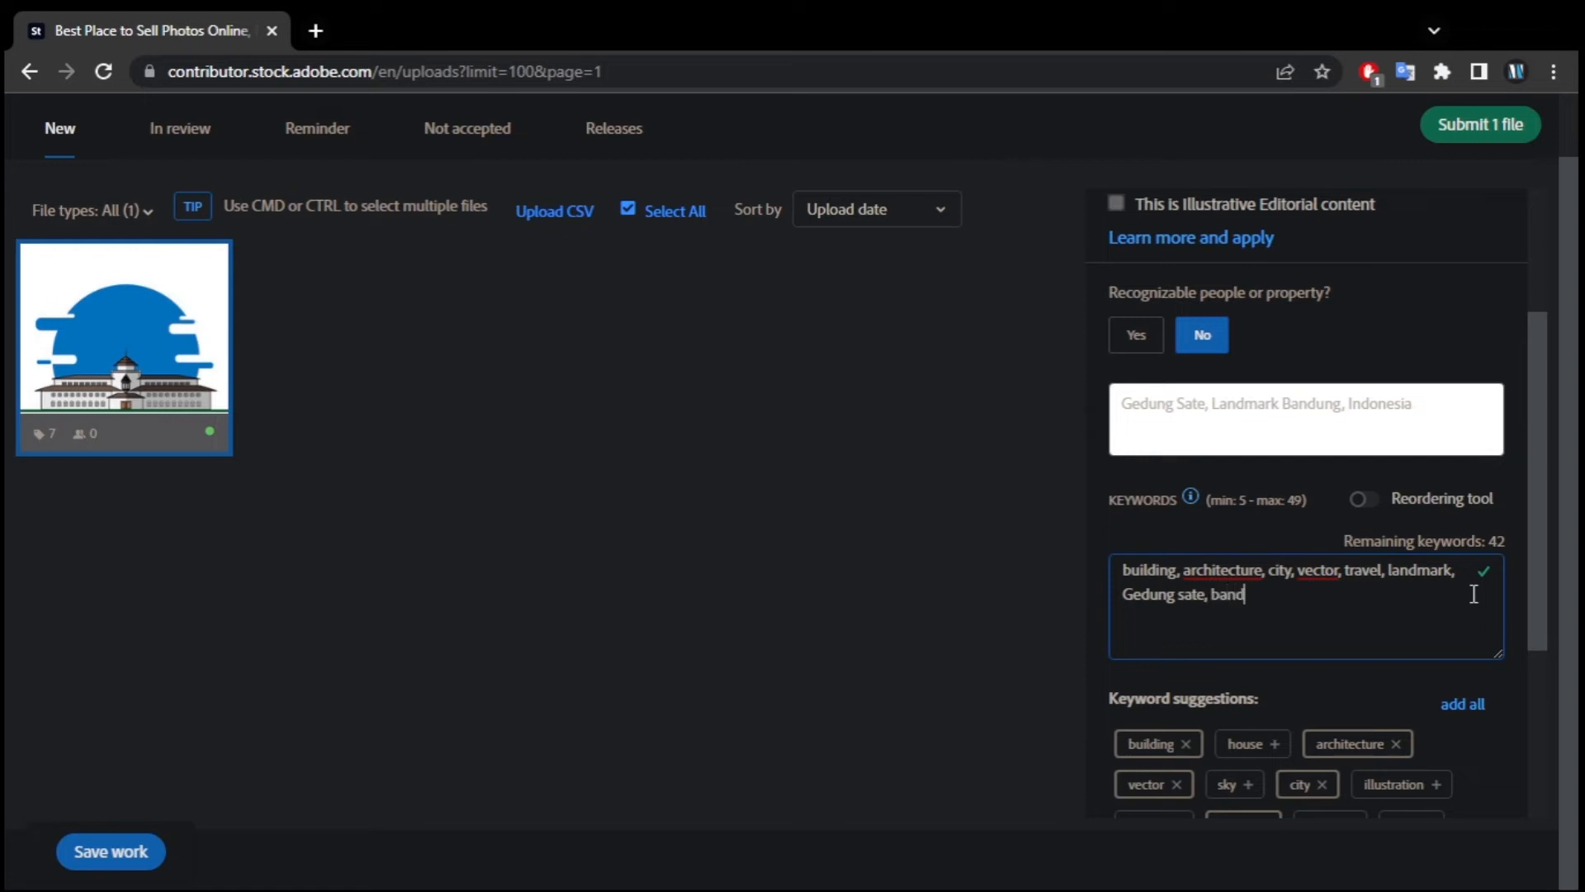
pyautogui.write('ung.')
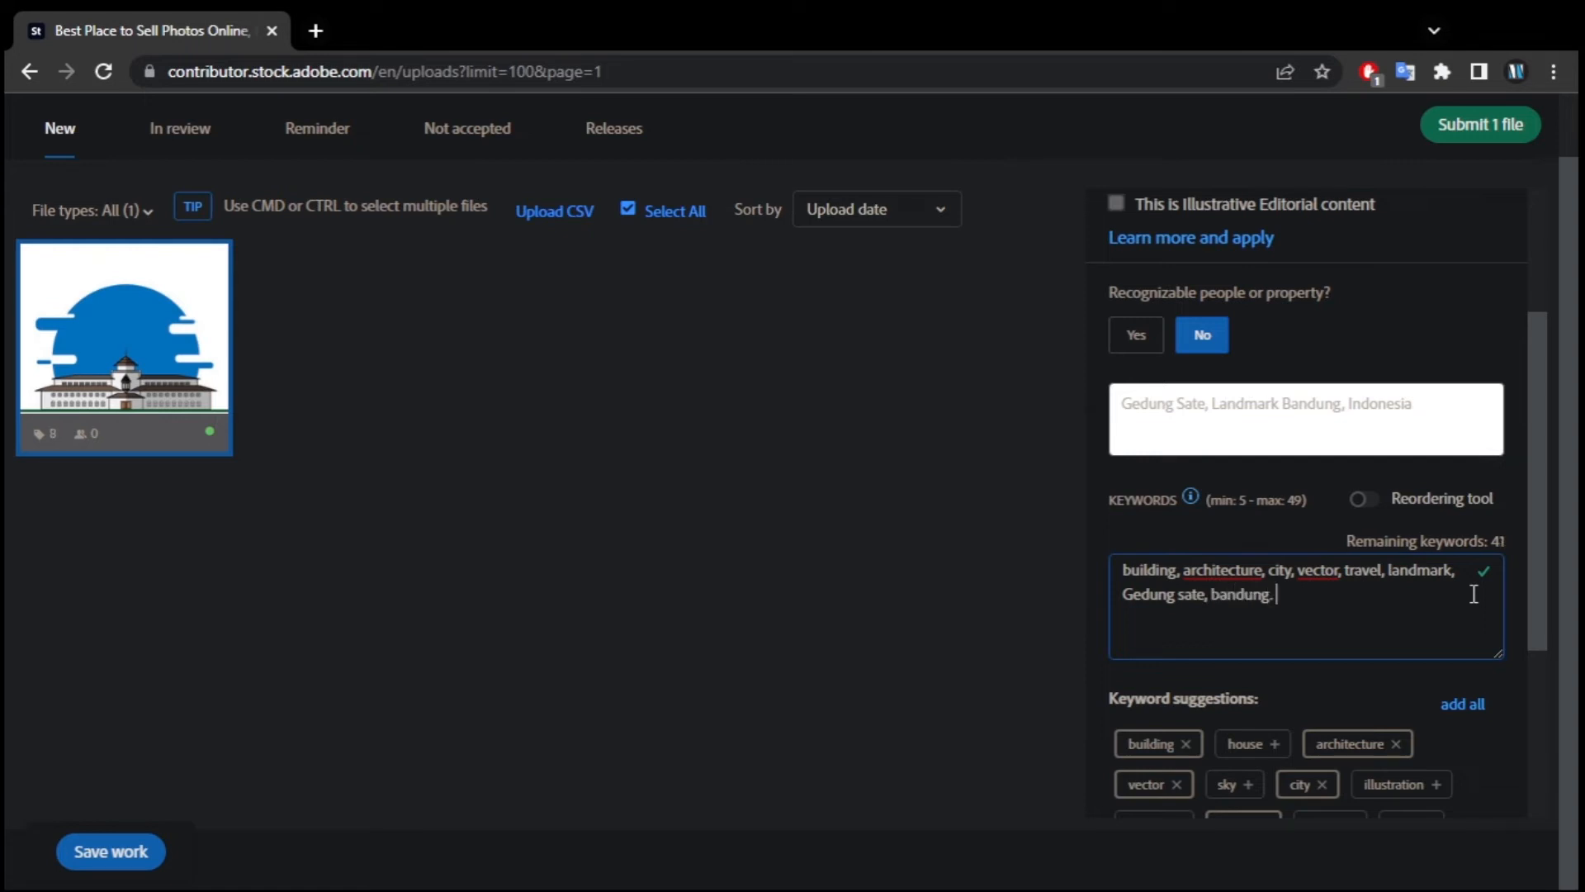
# - Append the keywords "Landmark Bandung", "Jawa Barat" and "Indonesia" to the keyword list
pyautogui.write(' Lanmar')
pyautogui.press('BackSpace')
pyautogui.press('BackSpace')
pyautogui.press('BackSpace')
pyautogui.write('dmark Bandung, ')
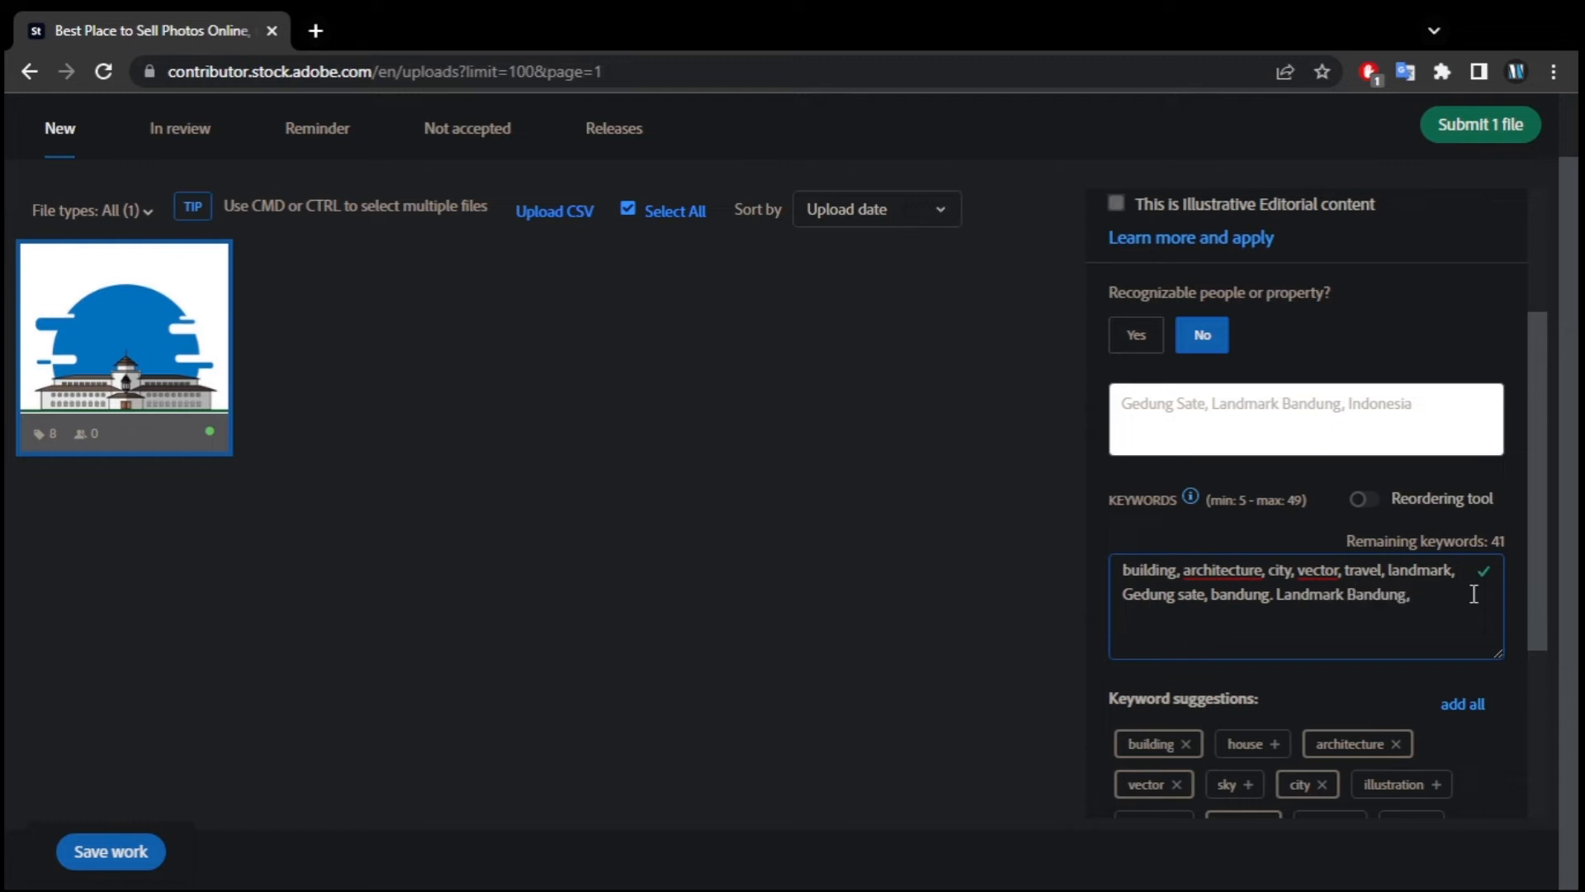
pyautogui.write('Jawa Barat, Indonesia')
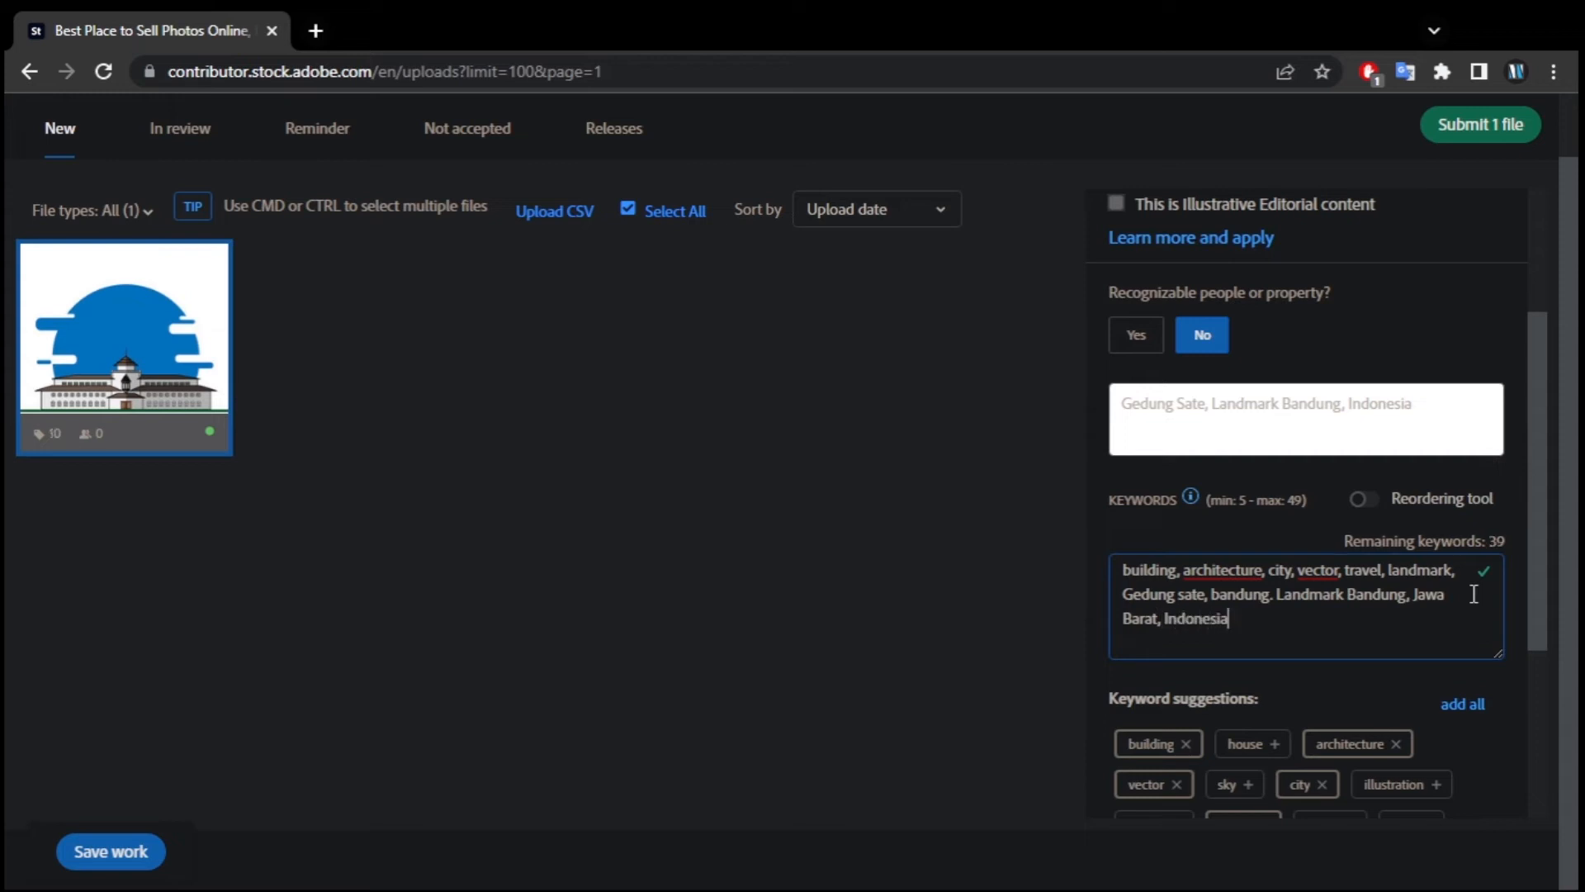
# - Copy the keyword "Landmark Bandung" and replace the period after "bandung" with a comma
pyautogui.moveTo(1277, 594); pyautogui.dragTo(1410, 598)
pyautogui.hotkey('ctrl', 'c')
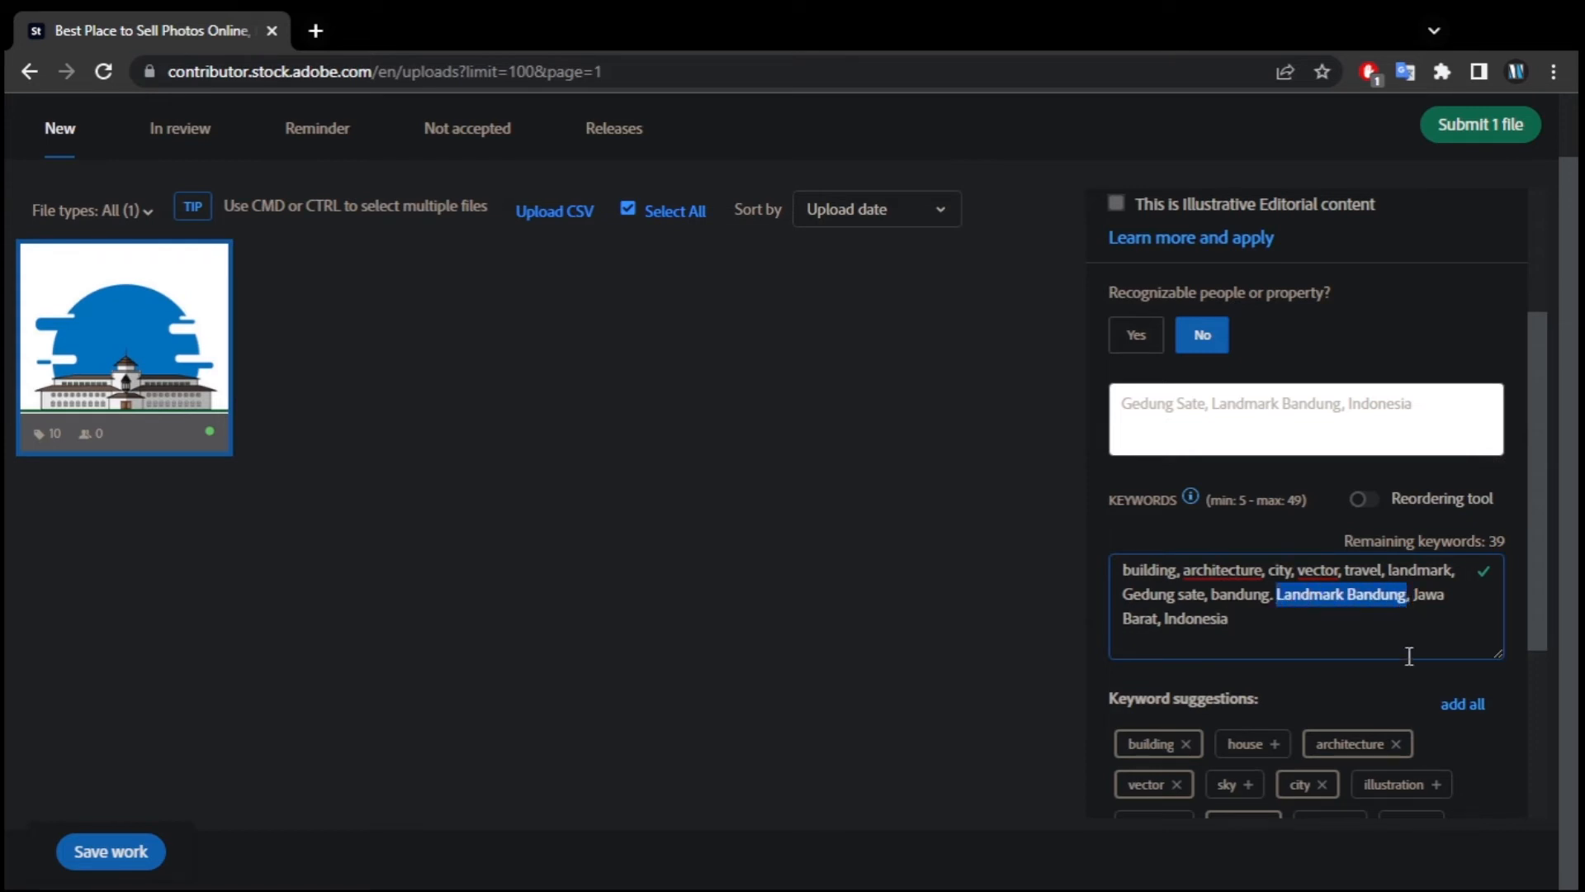
pyautogui.press('Left')
pyautogui.press('Left')
pyautogui.press('BackSpace')
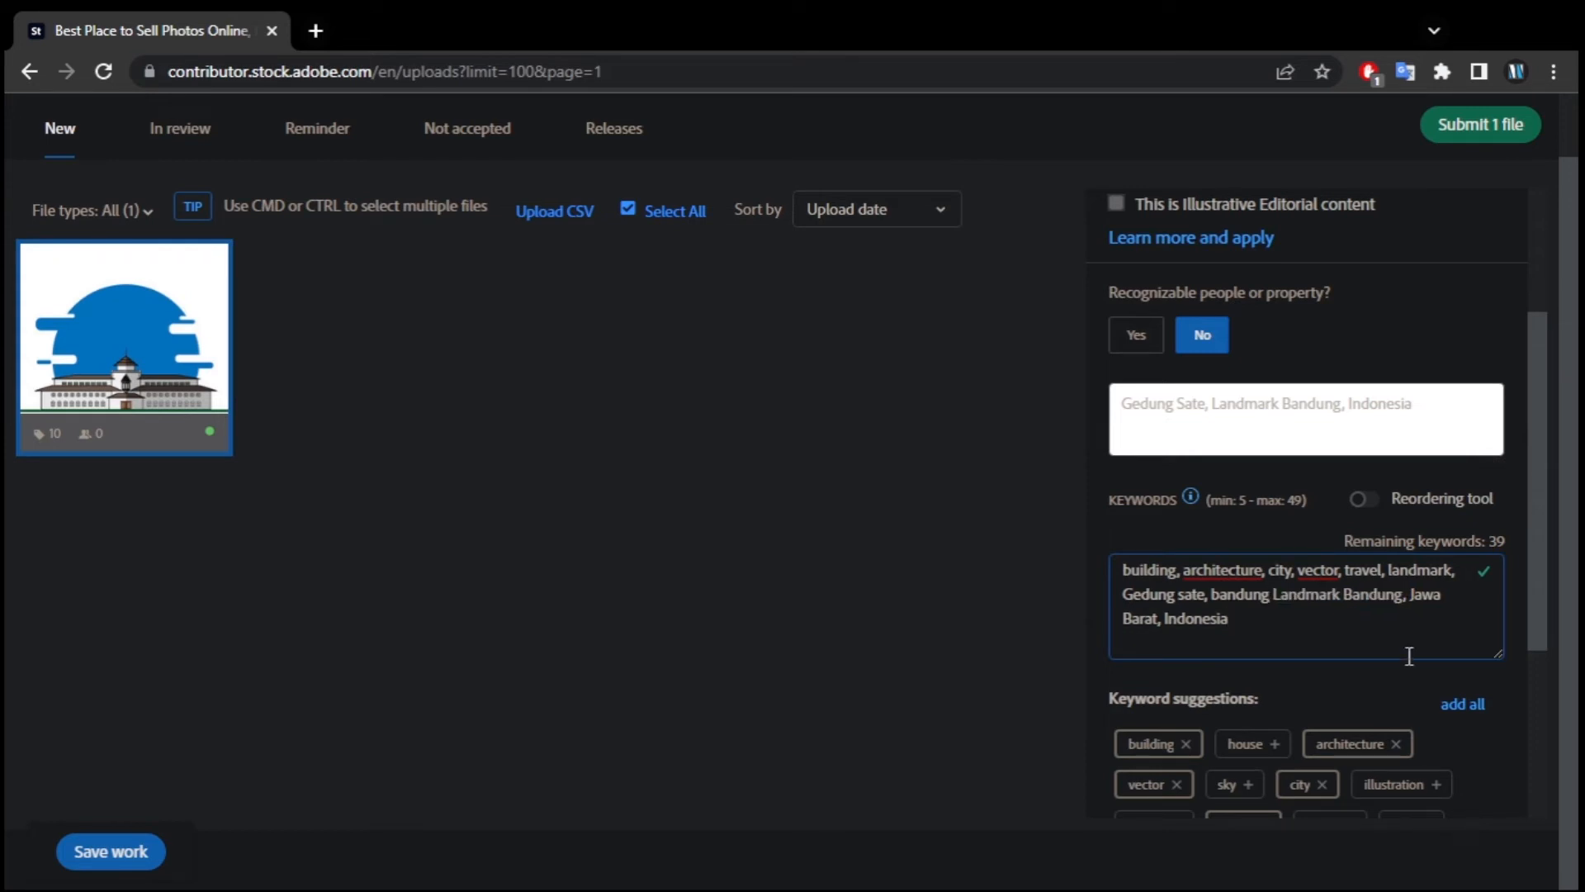
pyautogui.write(',')
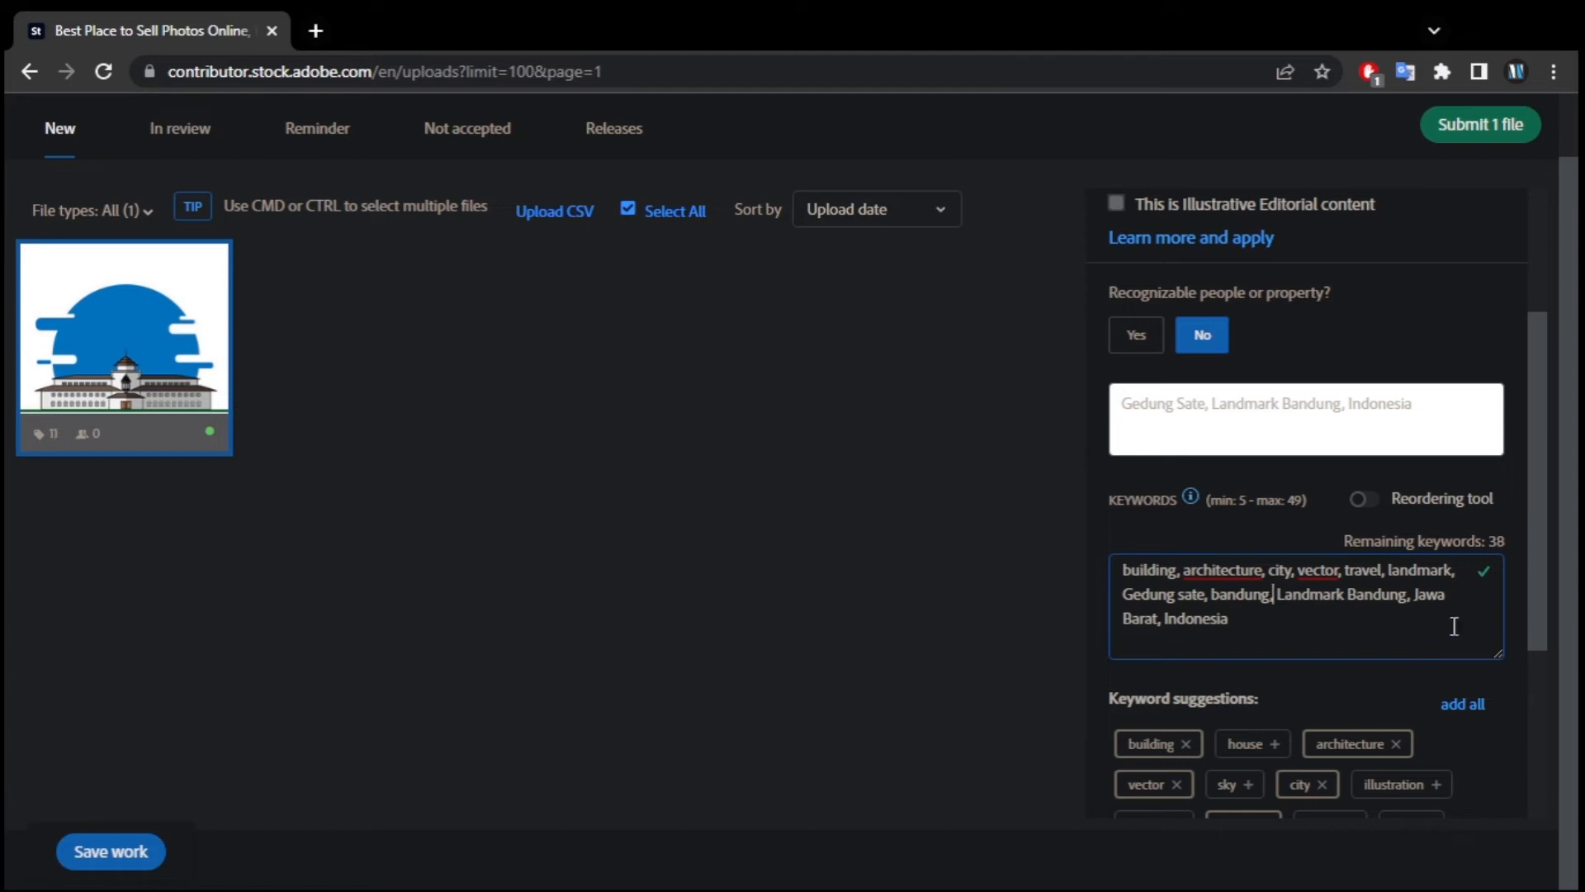
# - Paste a second "Landmark Bandung" keyword before "Jawa Barat", followed by a comma
pyautogui.click(1408, 592)
pyautogui.hotkey('ctrl', 'v')
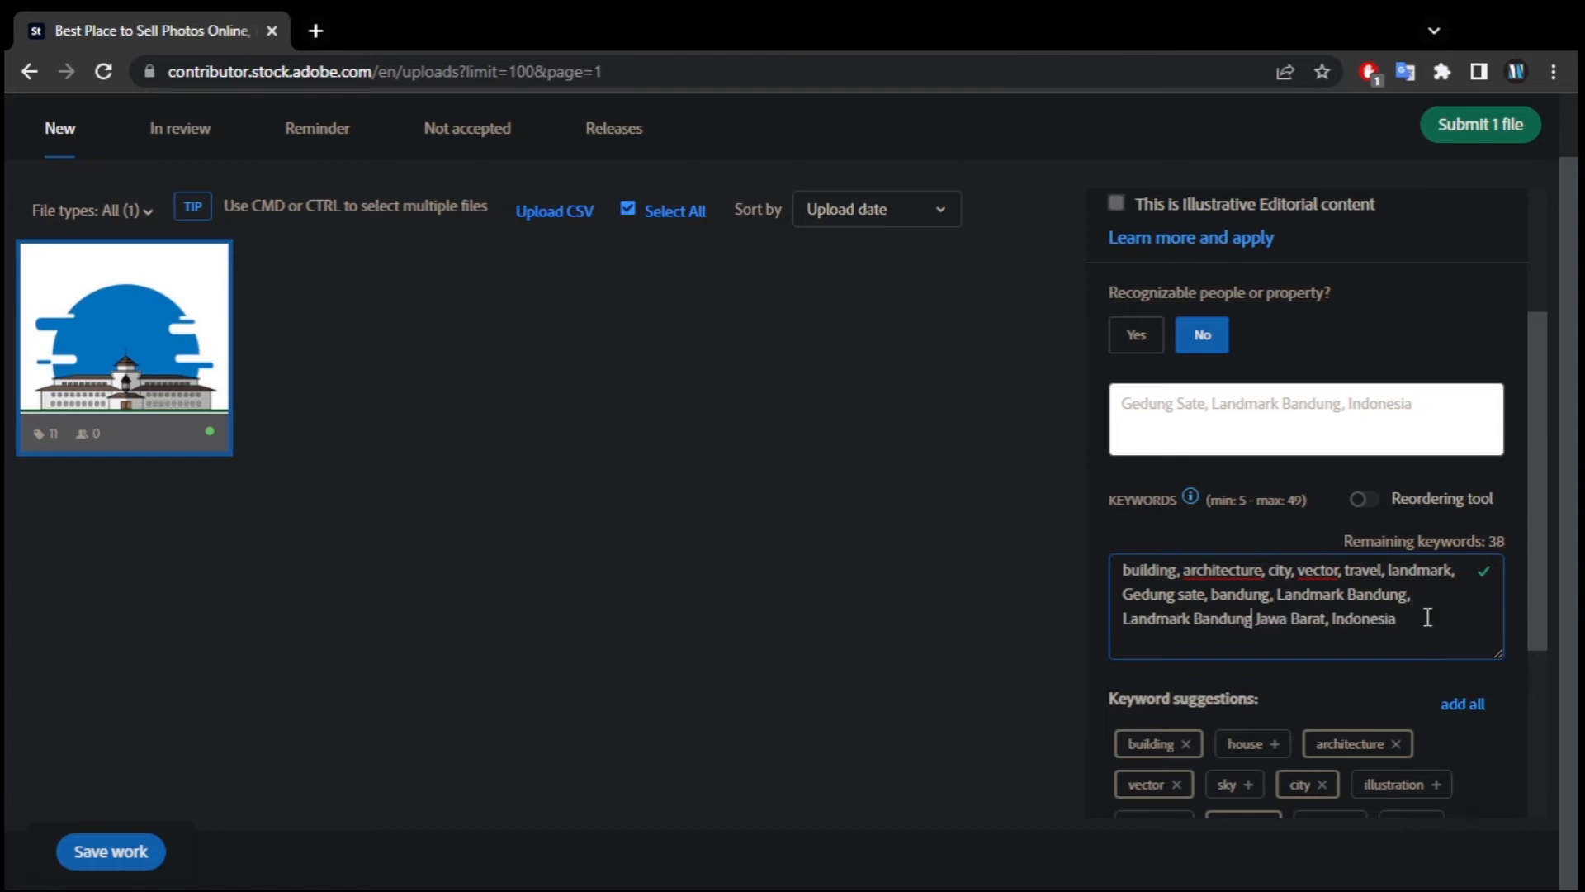
pyautogui.write(',')
# - Change the second "Landmark Bandung" keyword to "Landmark Jawa Barat"
pyautogui.press('Left')
pyautogui.write('\\')
pyautogui.press('BackSpace')
pyautogui.press('BackSpace')
pyautogui.press('BackSpace')
pyautogui.press('BackSpace')
pyautogui.press('BackSpace')
pyautogui.press('BackSpace')
pyautogui.press('BackSpace')
pyautogui.press('BackSpace')
pyautogui.press('BackSpace')
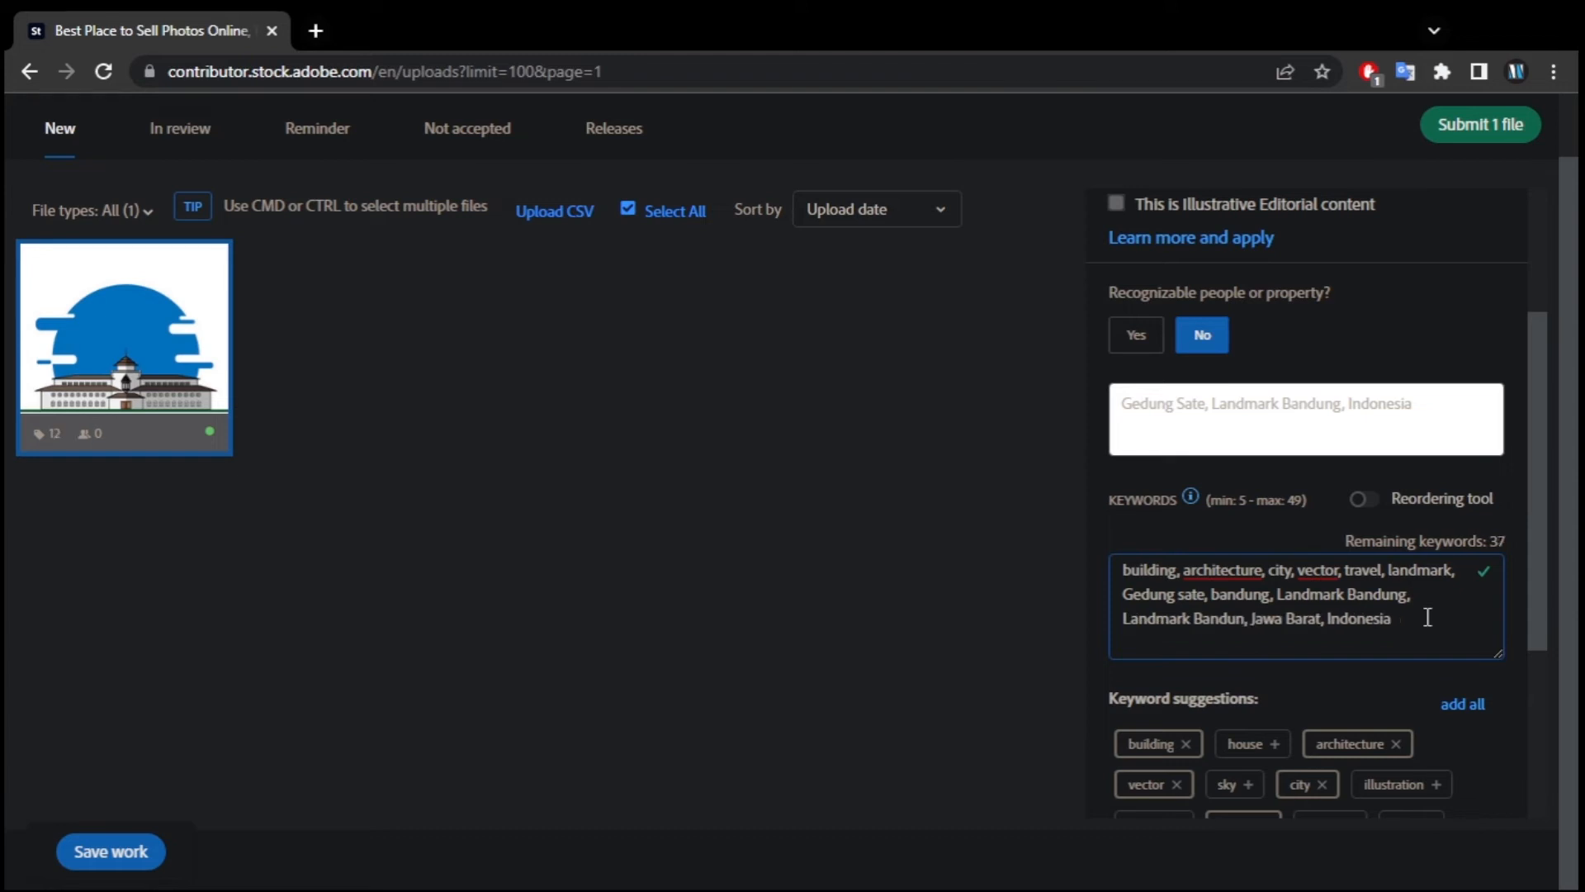
pyautogui.write('Jawa')
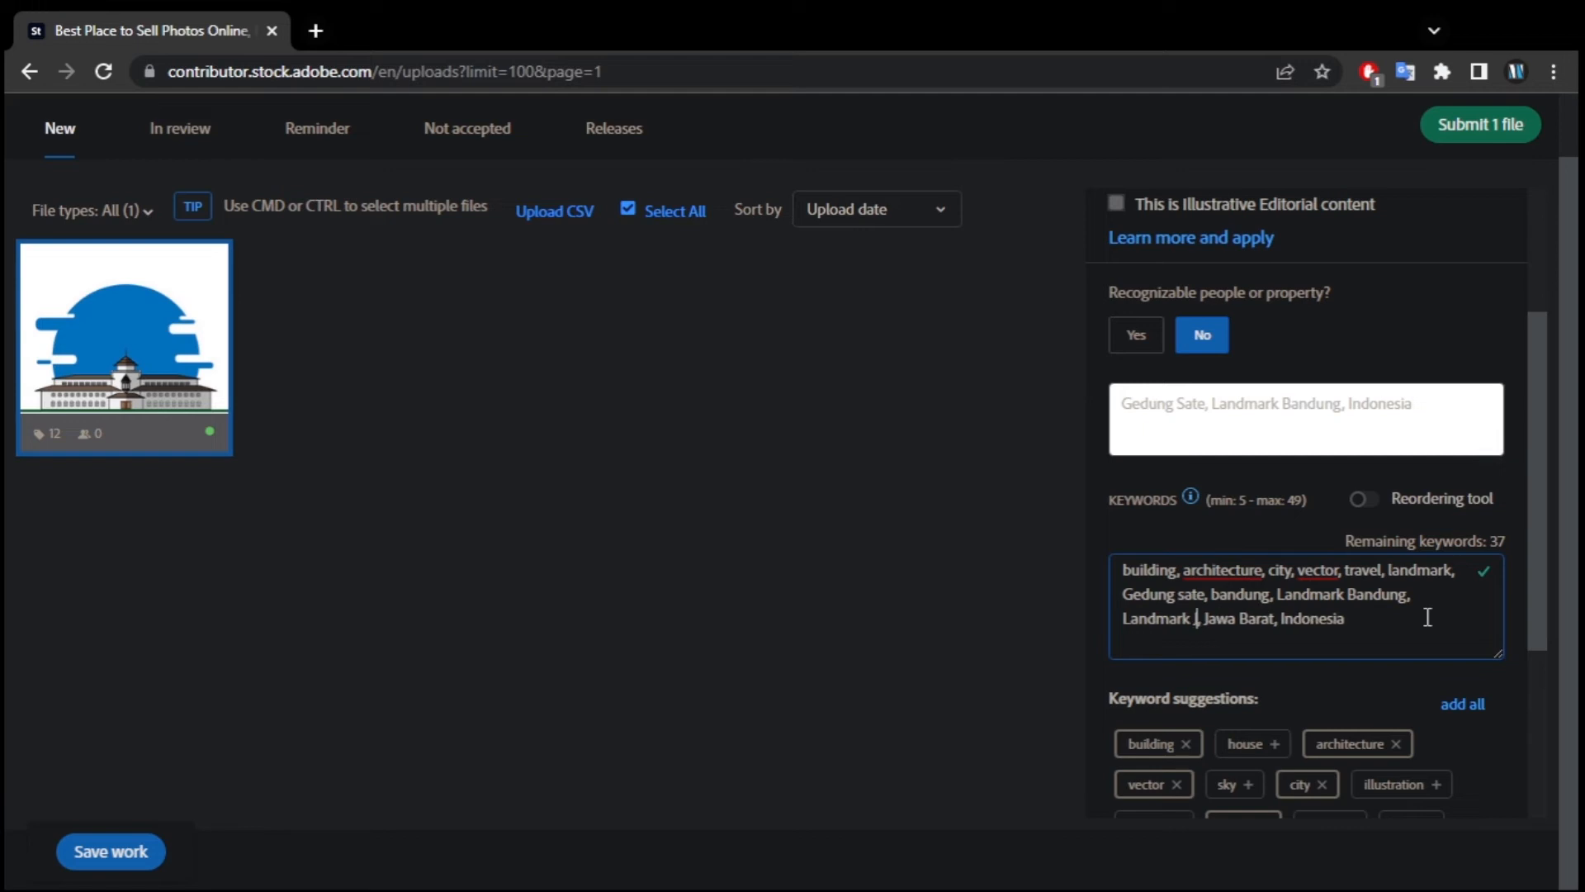
pyautogui.write(' Barat')
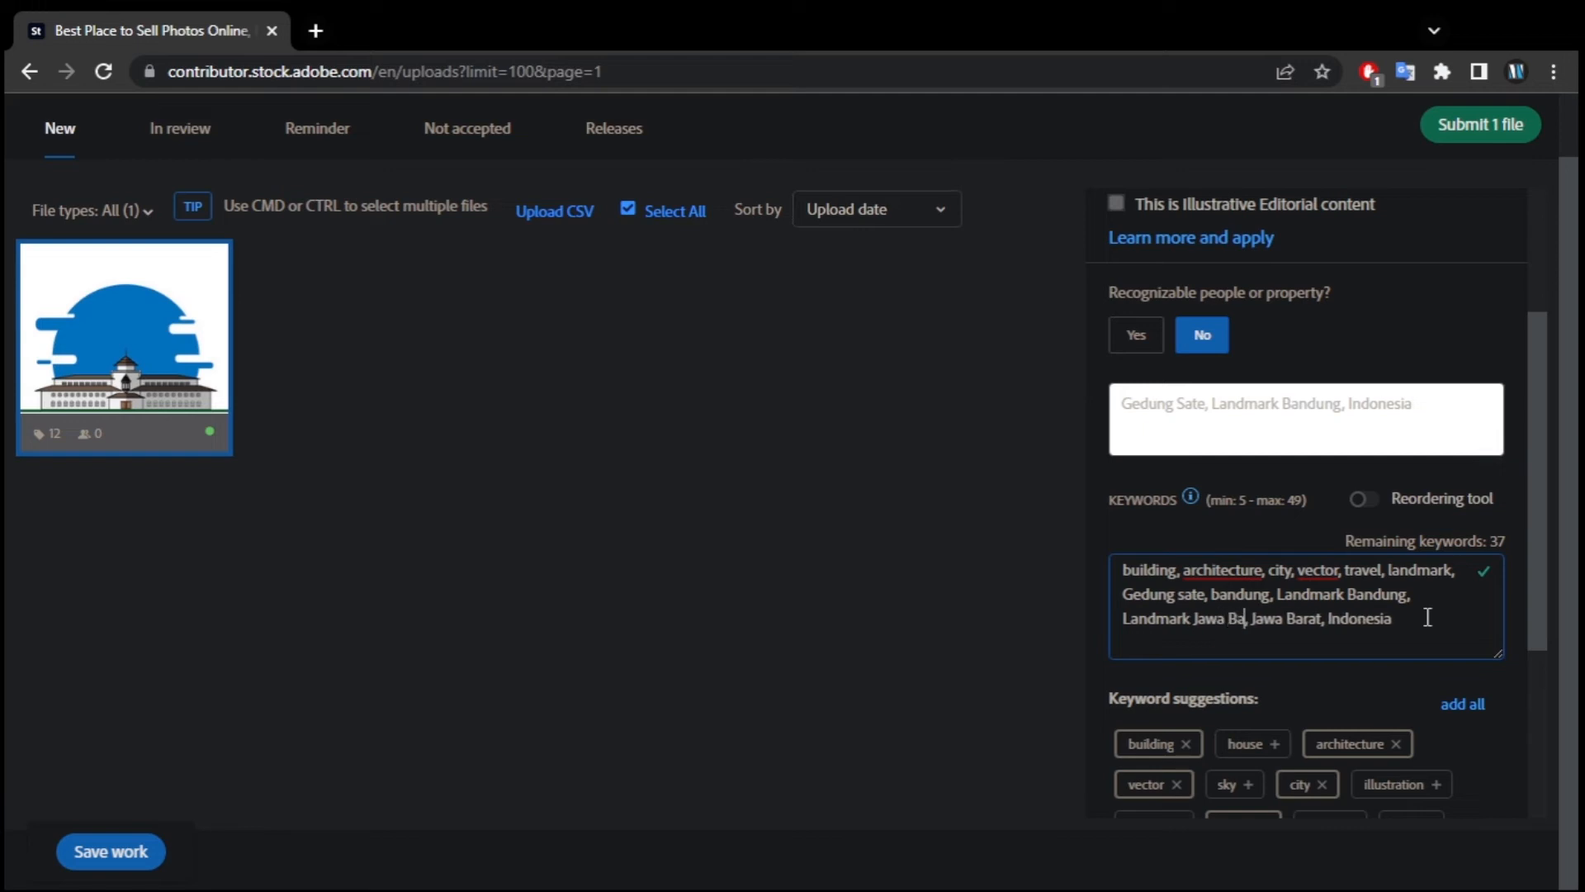
pyautogui.click(1427, 622)
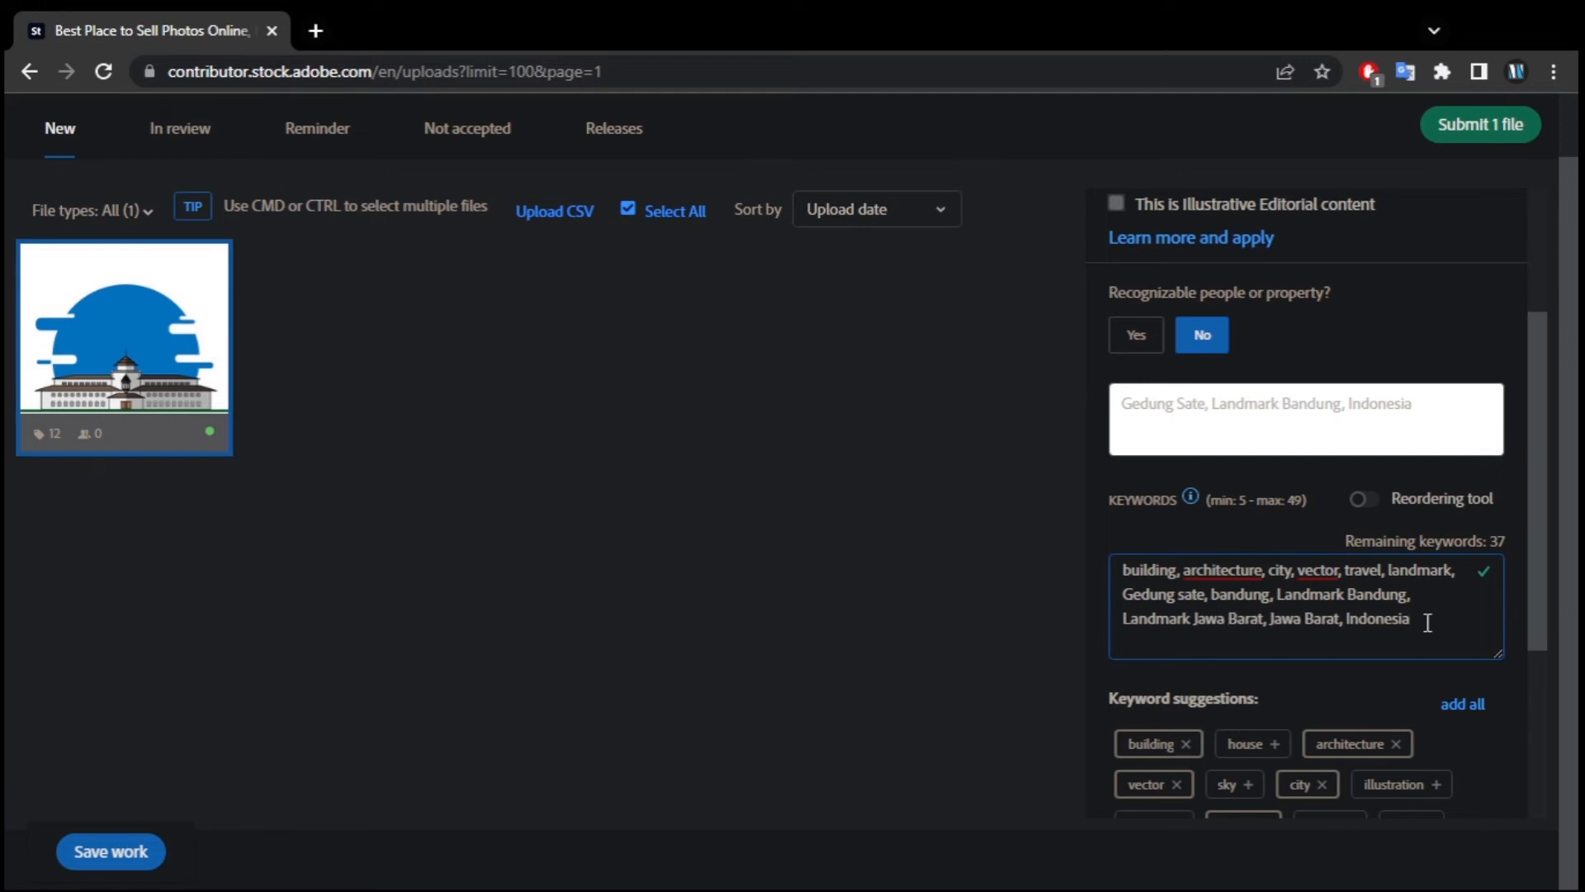
# - Append the keyword "Wonderful Indonesia" to the end of the keyword list, followed by a comma
pyautogui.write('Wonderful')
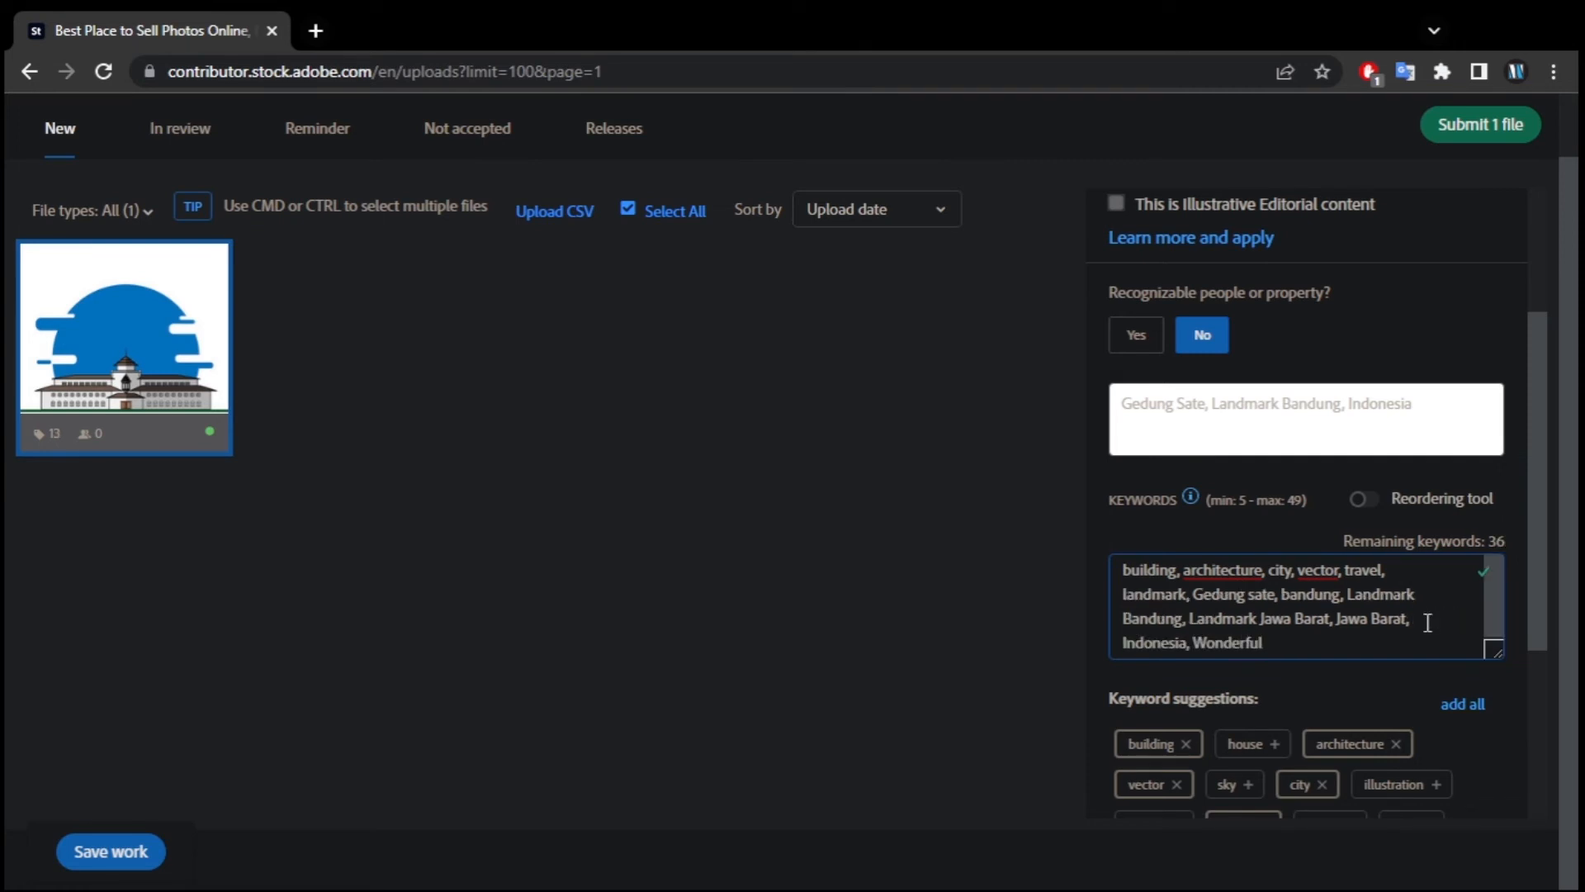
pyautogui.write(' Indoen')
pyautogui.press('BackSpace')
pyautogui.press('BackSpace')
pyautogui.write('nesai')
pyautogui.press('BackSpace')
pyautogui.write('ia')
pyautogui.scroll(-3, 1120, 529)
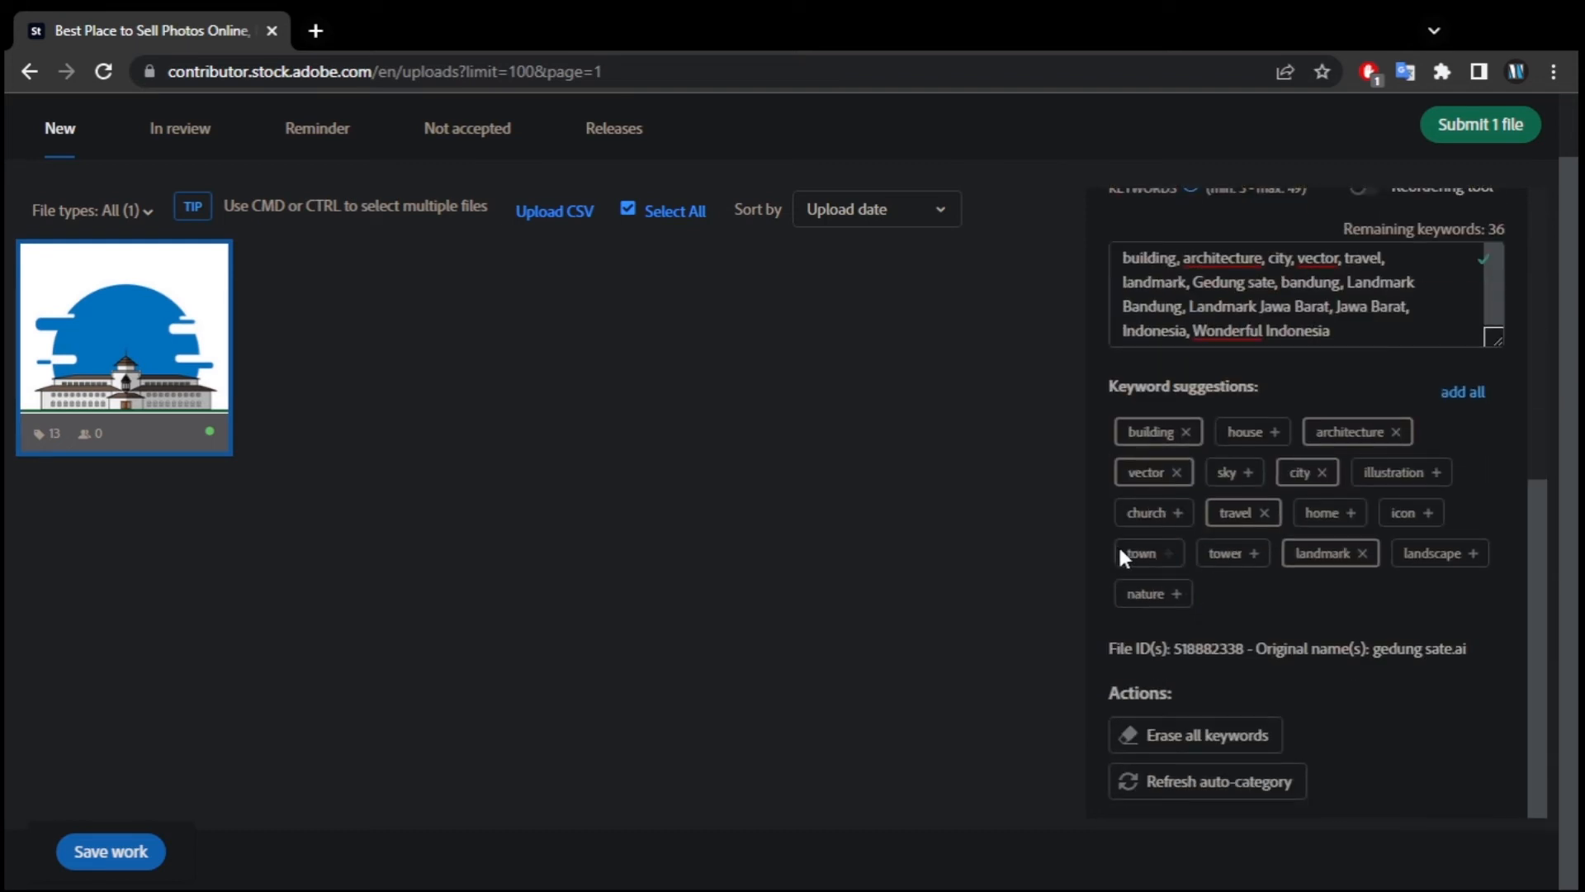
pyautogui.click(1364, 332)
pyautogui.write(',')
# - Submit the Gedung Sate illustration for moderation and confirm the submission of the selected item
pyautogui.scroll(5, 1415, 430)
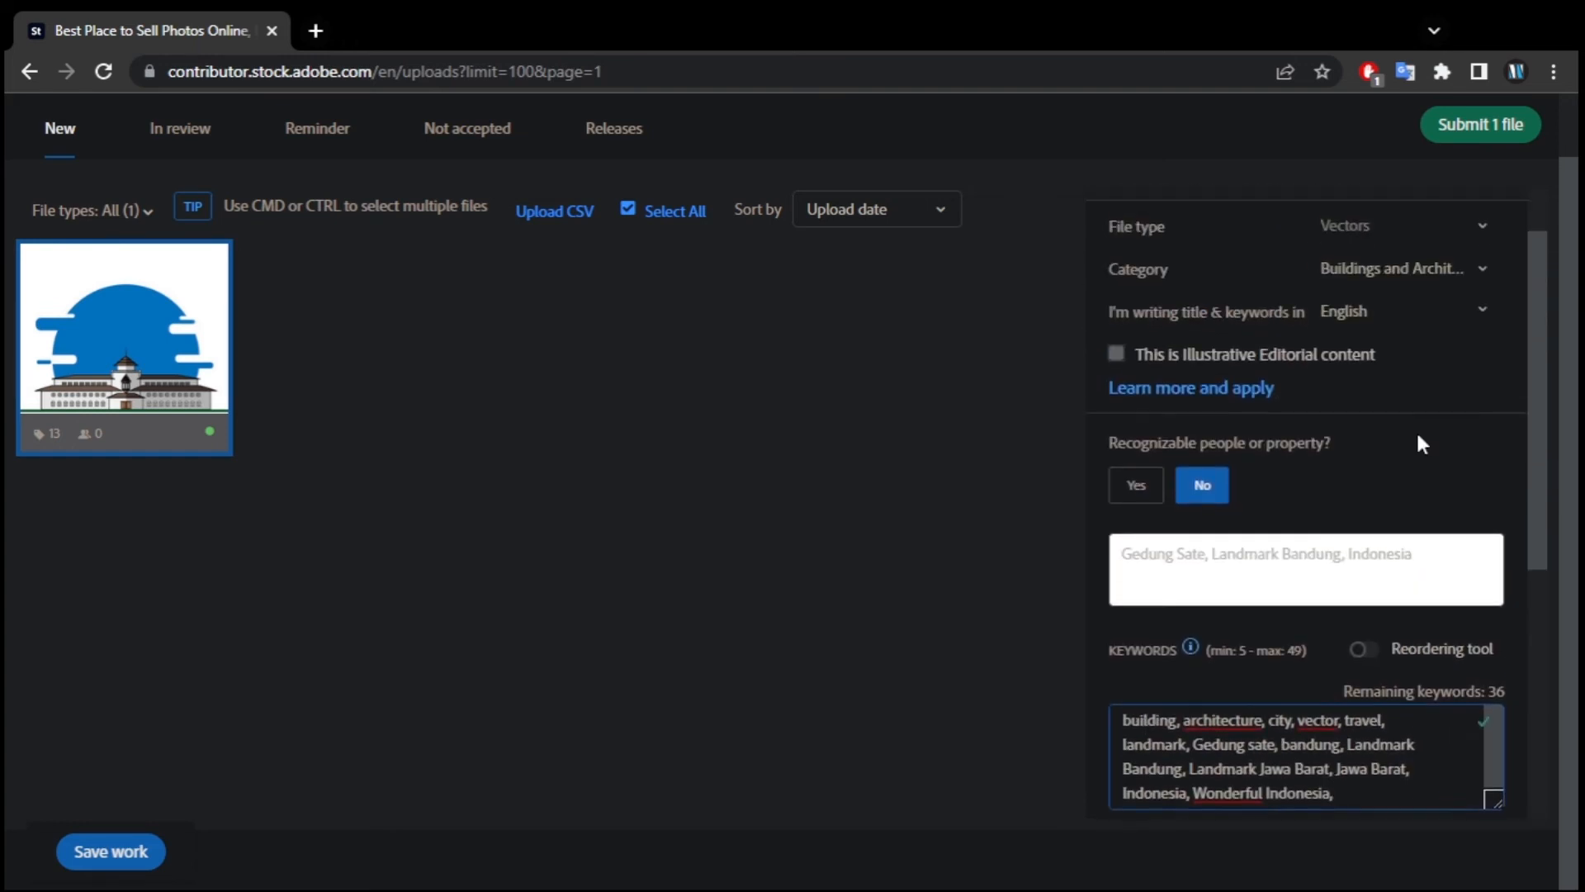
pyautogui.scroll(1, 1418, 438)
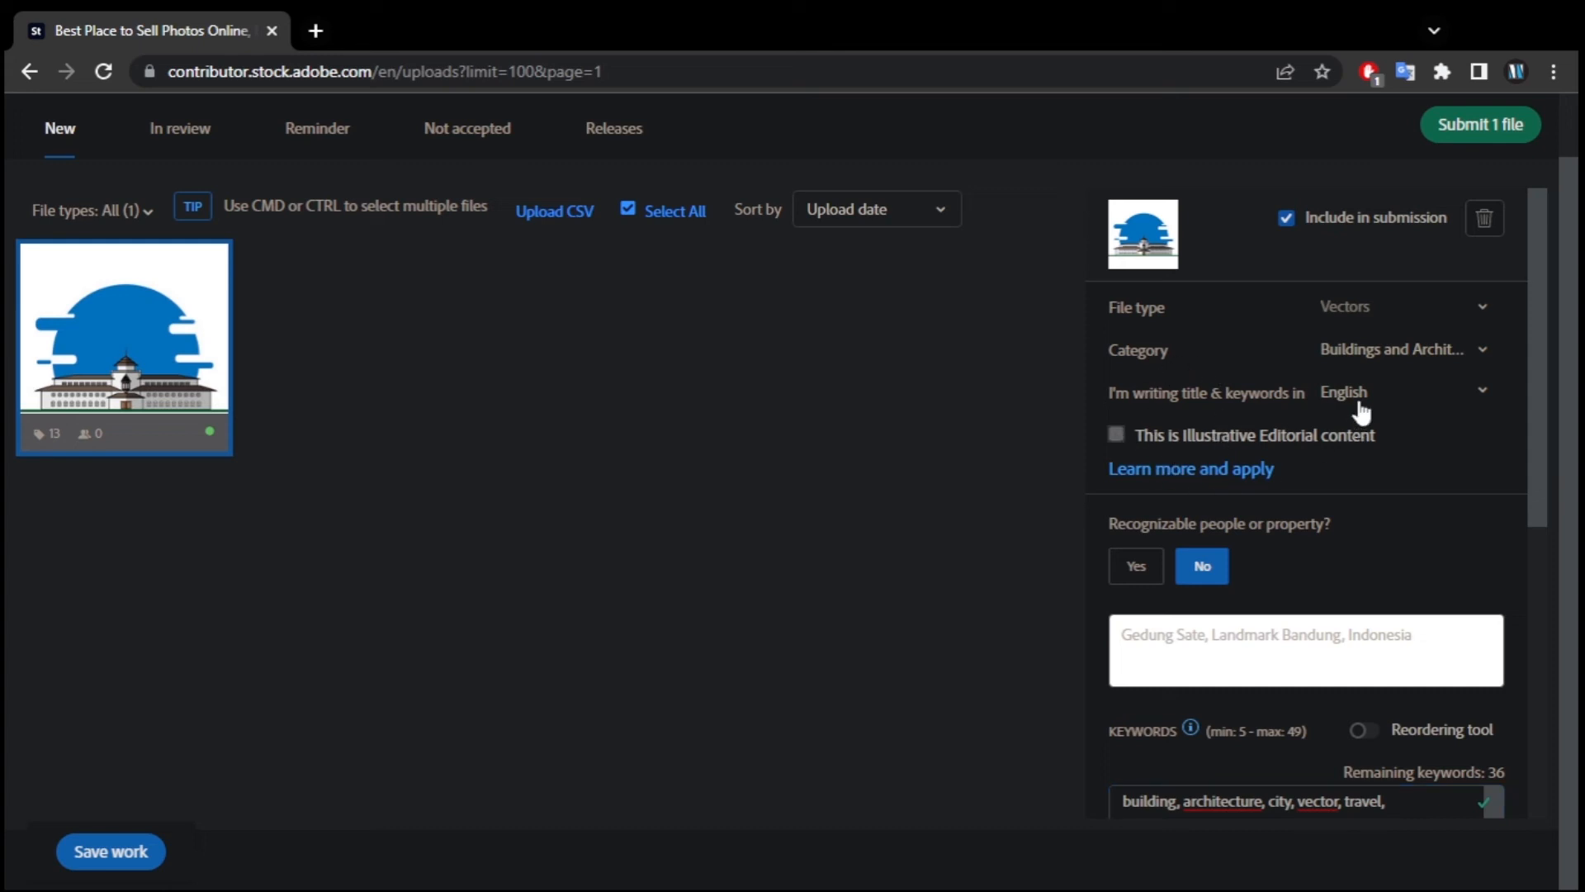
pyautogui.click(1469, 147)
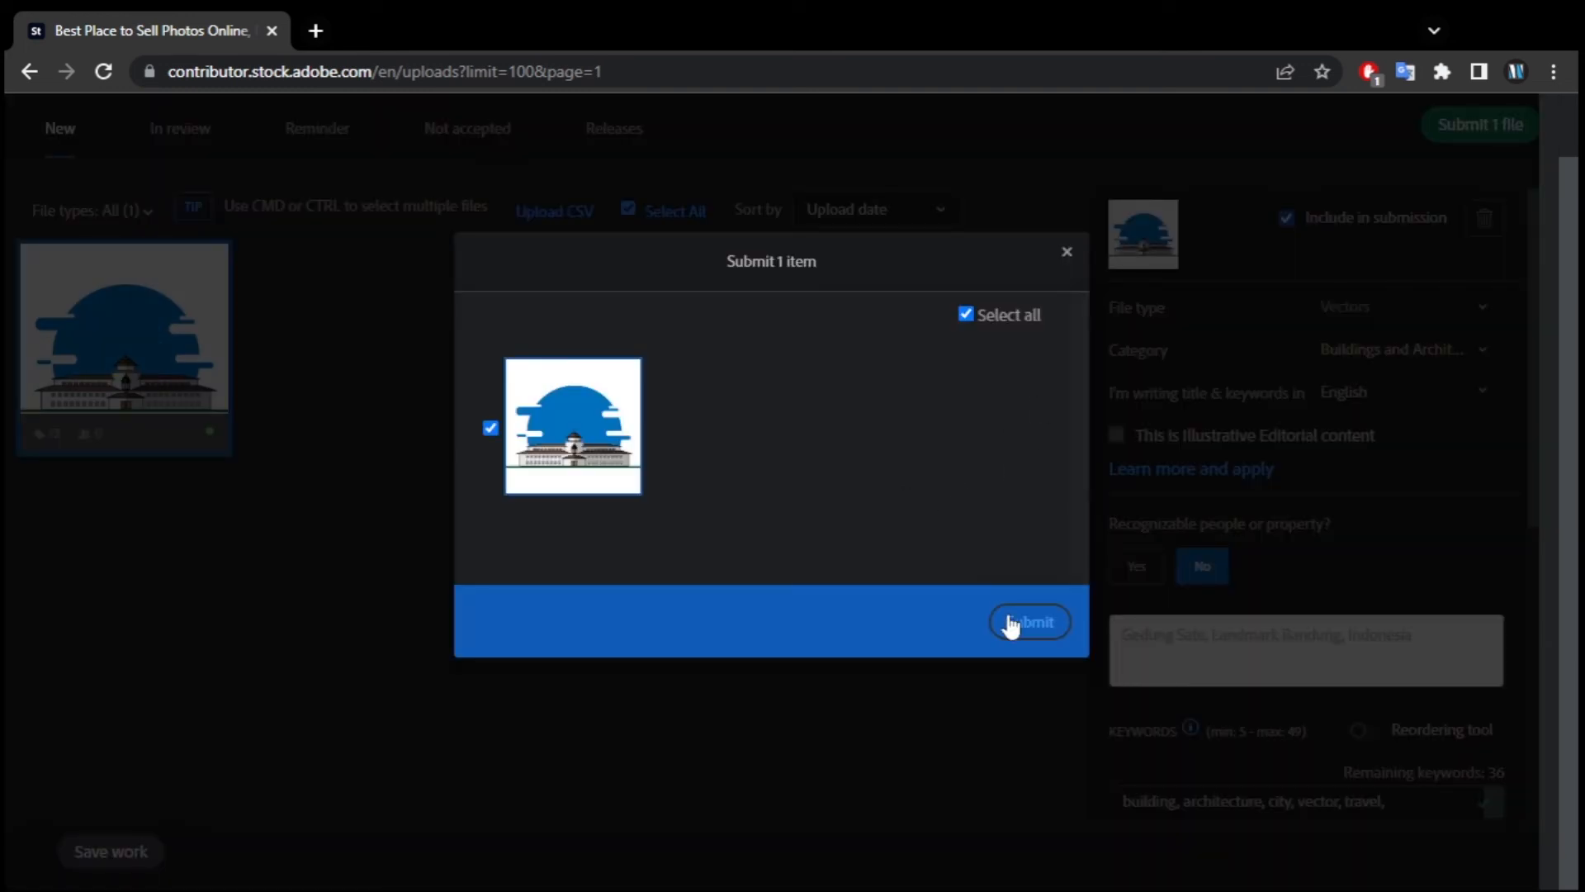
pyautogui.click(1023, 623)
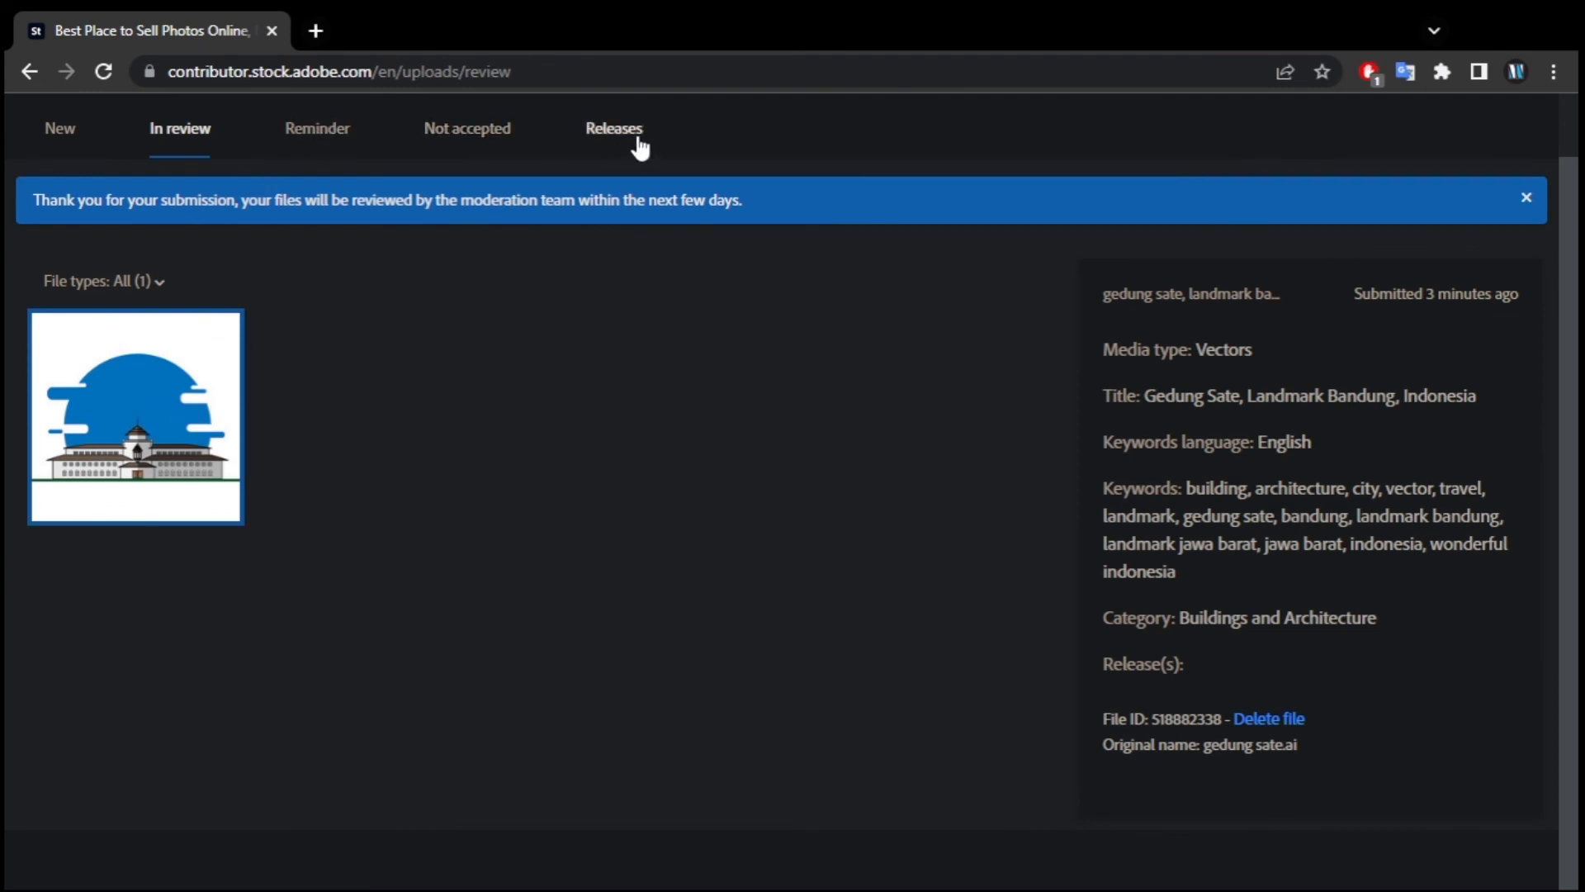
# - Look through the previously submitted files that were not accepted
pyautogui.click(460, 132)
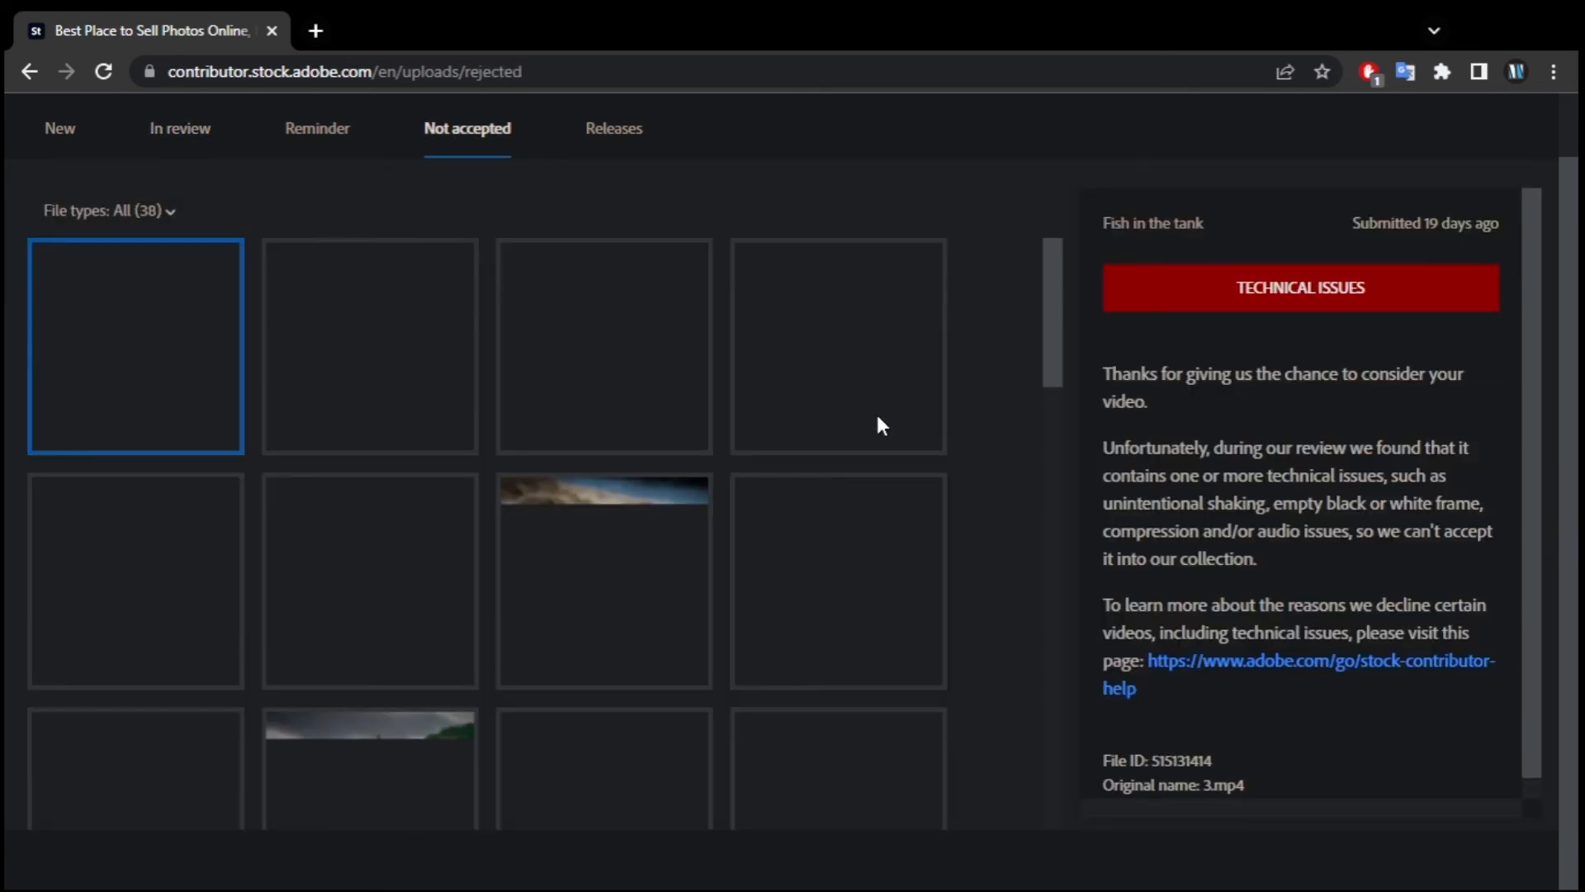
pyautogui.scroll(-13, 887, 433)
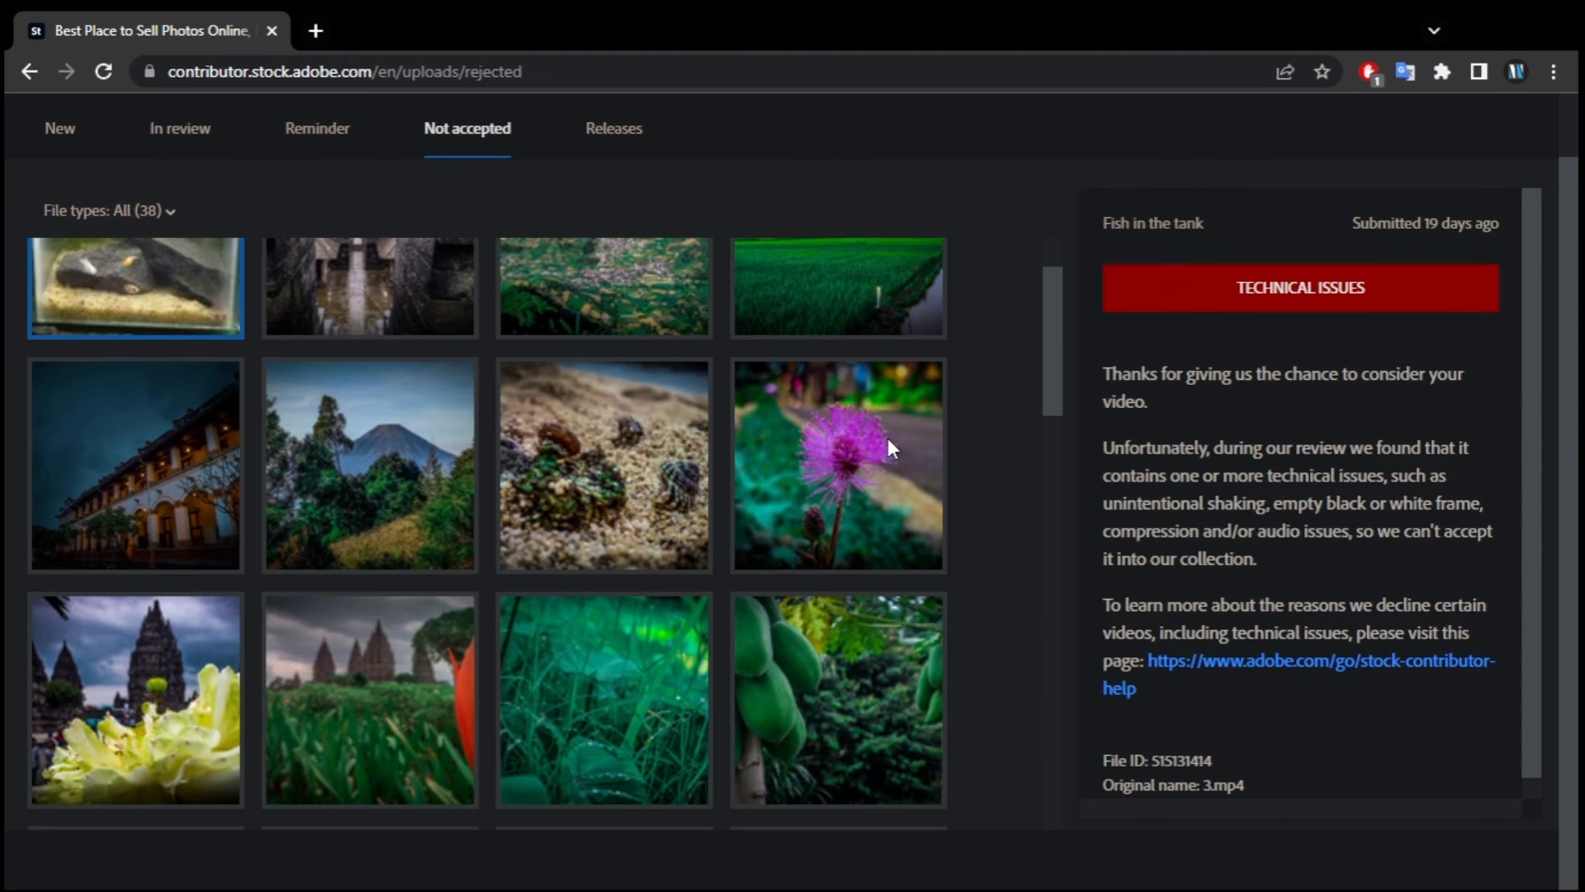
pyautogui.scroll(-8, 881, 473)
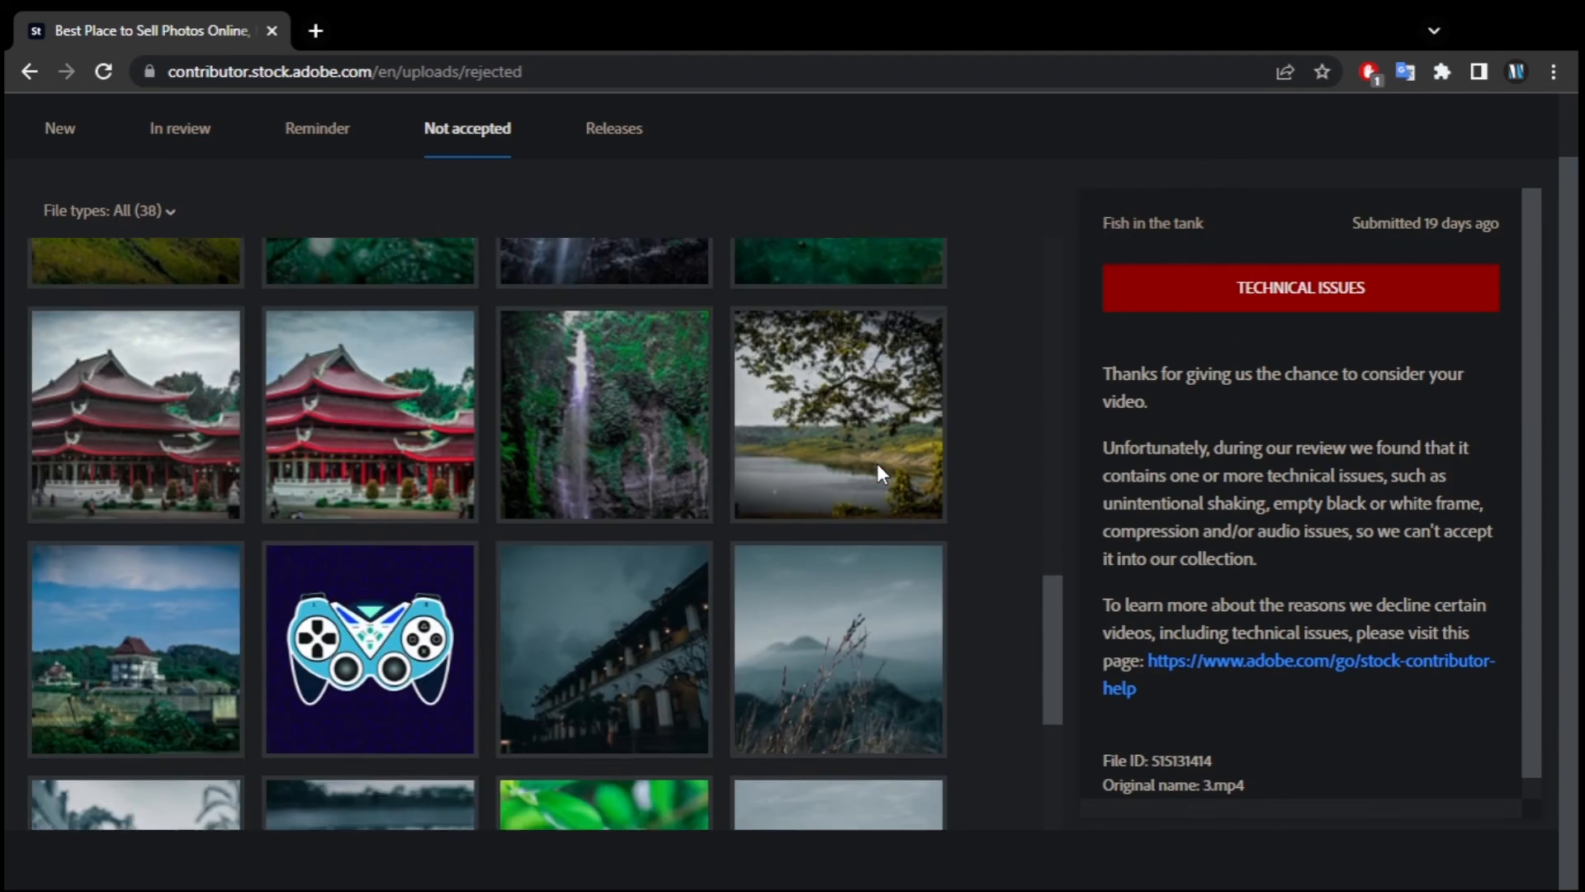
pyautogui.scroll(12, 876, 487)
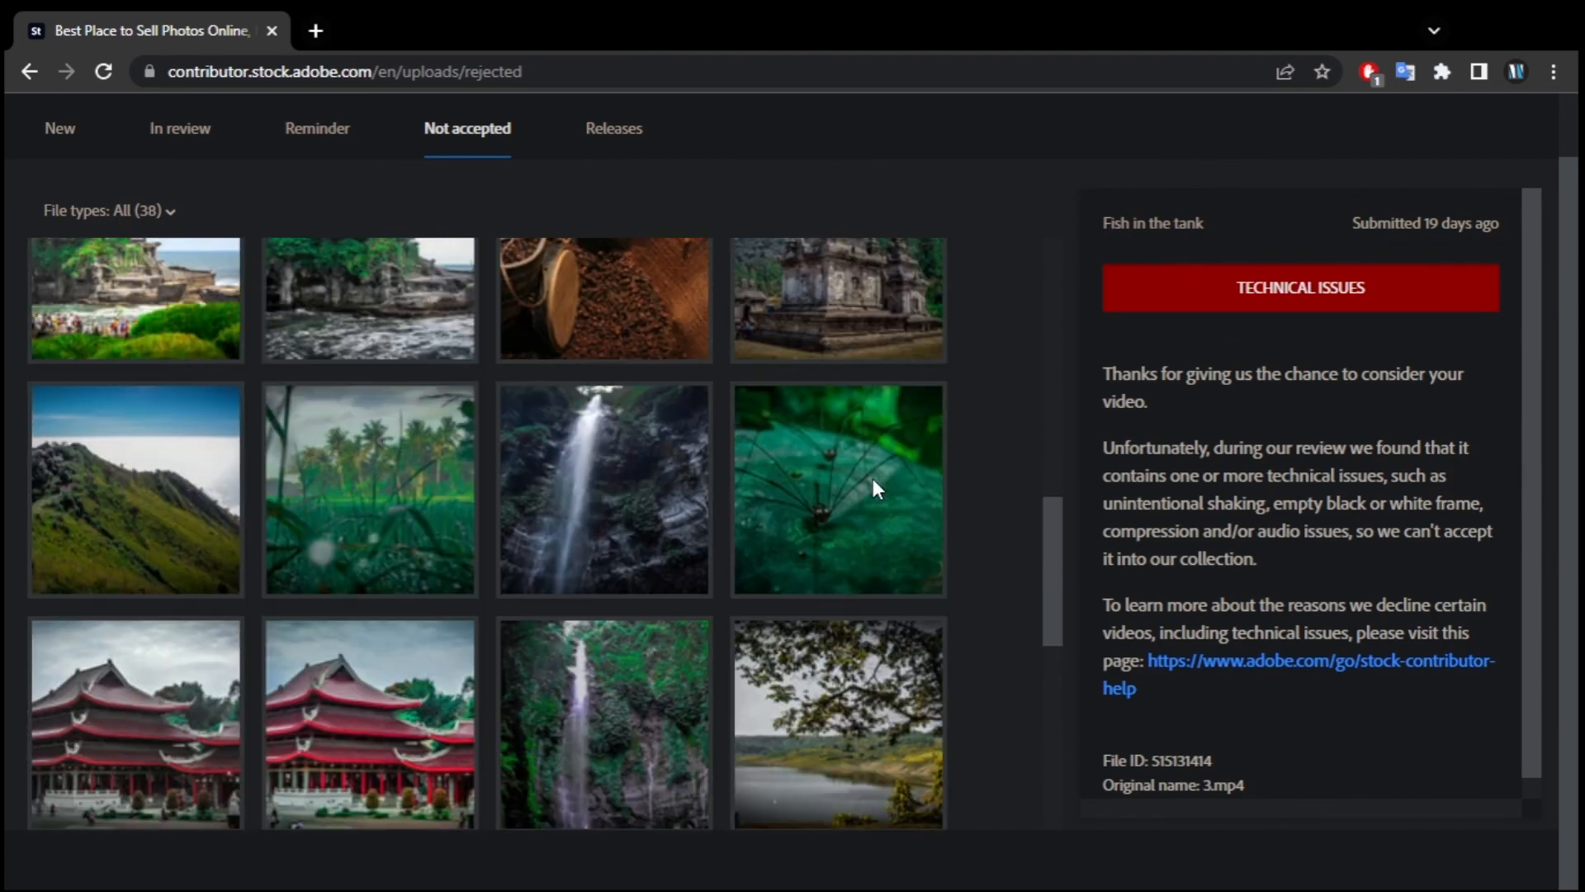
pyautogui.scroll(6, 874, 480)
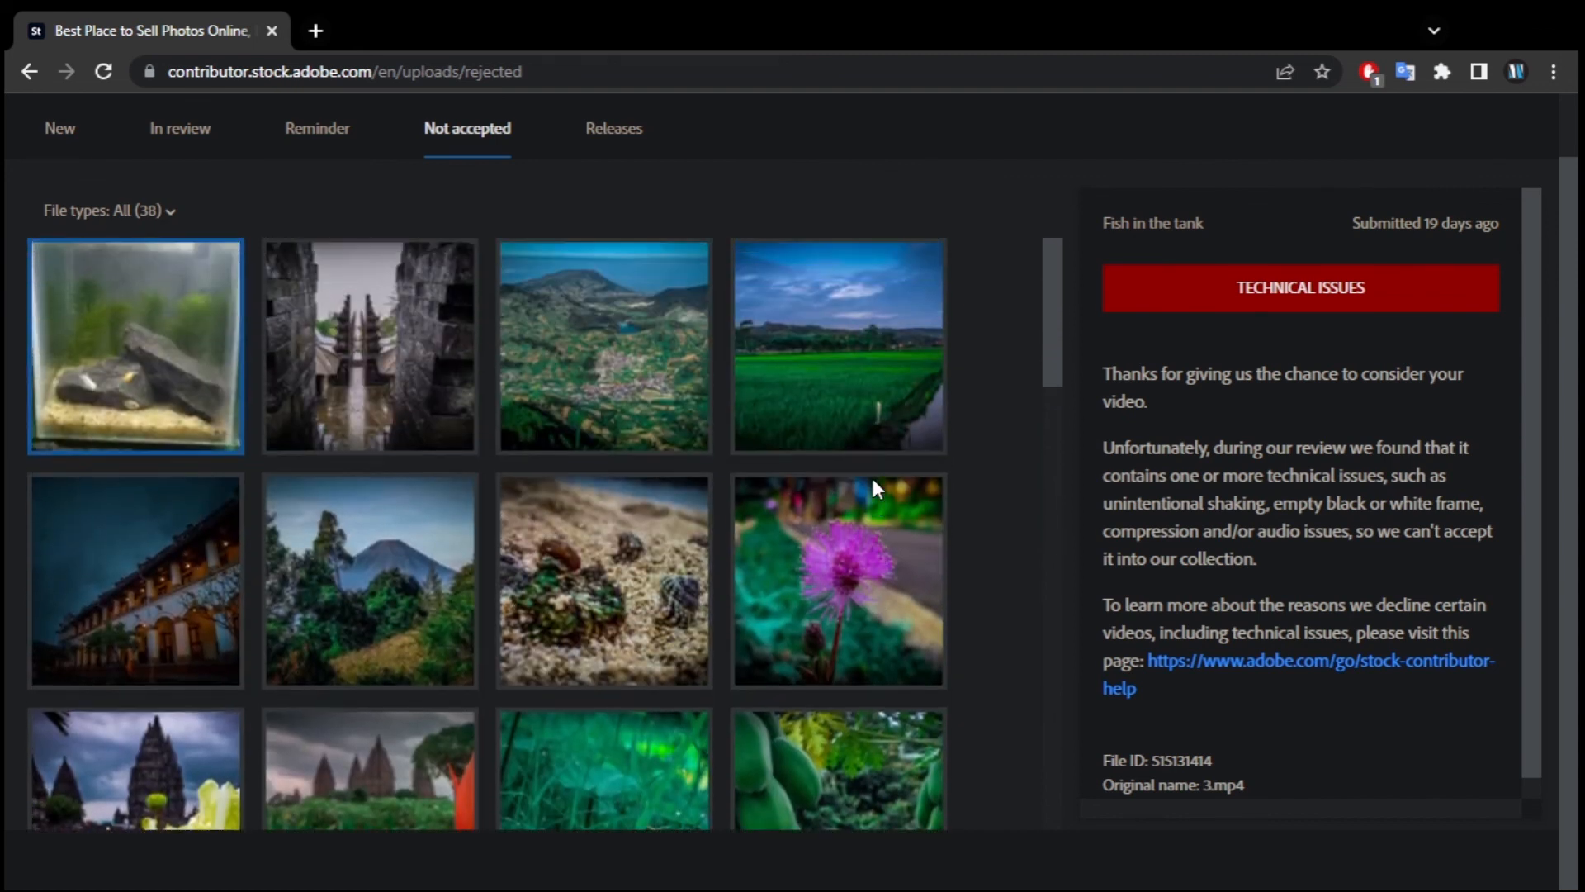
# - Check the list of releases and return to the files in review
pyautogui.click(594, 136)
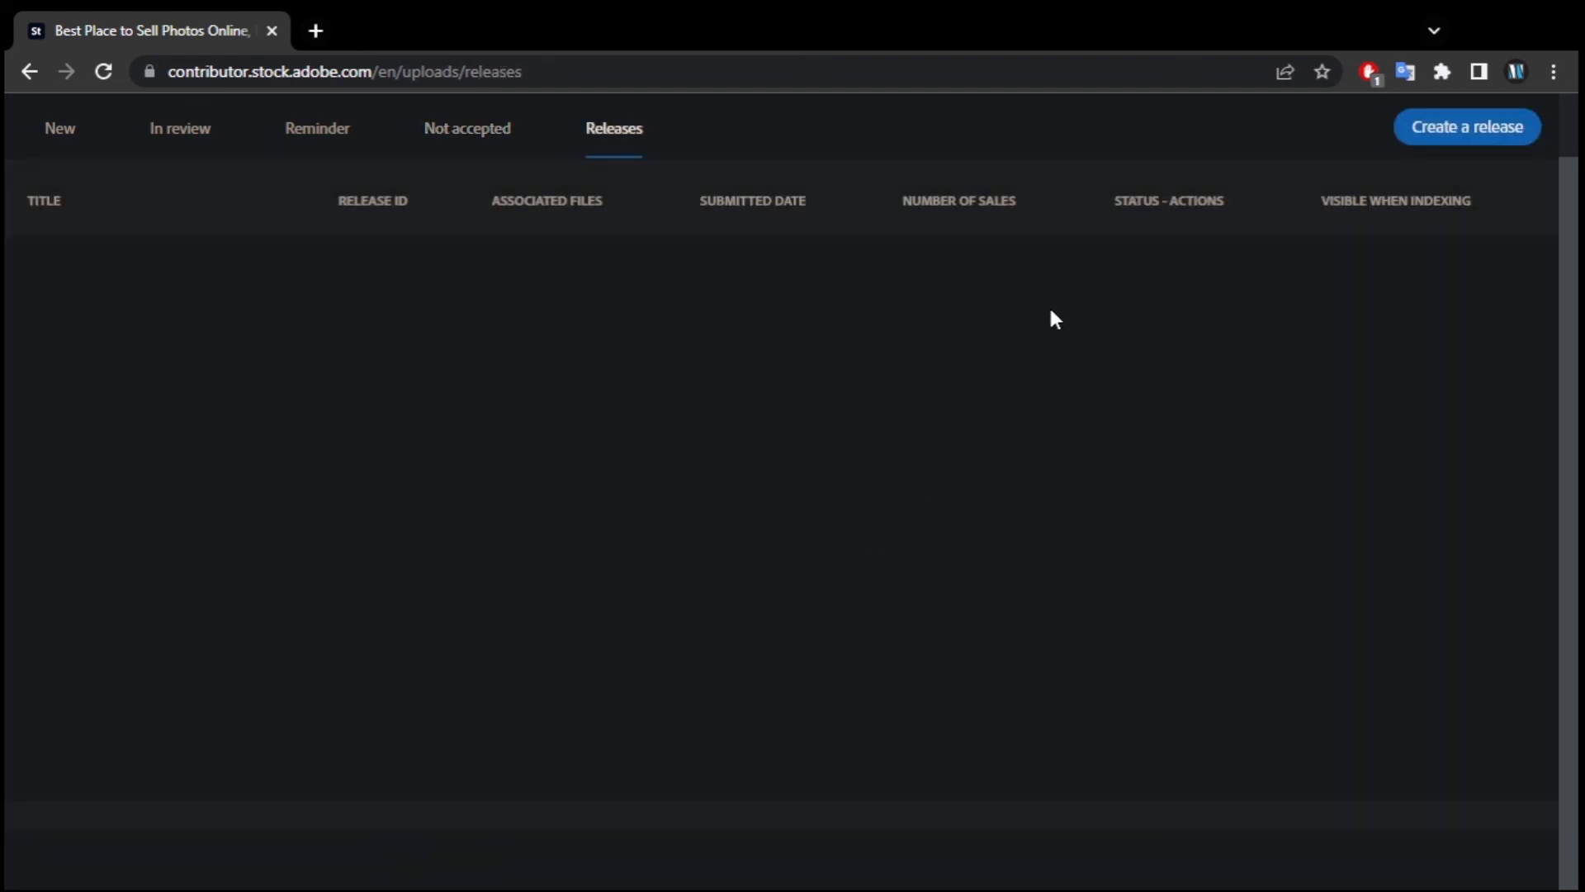
pyautogui.click(188, 137)
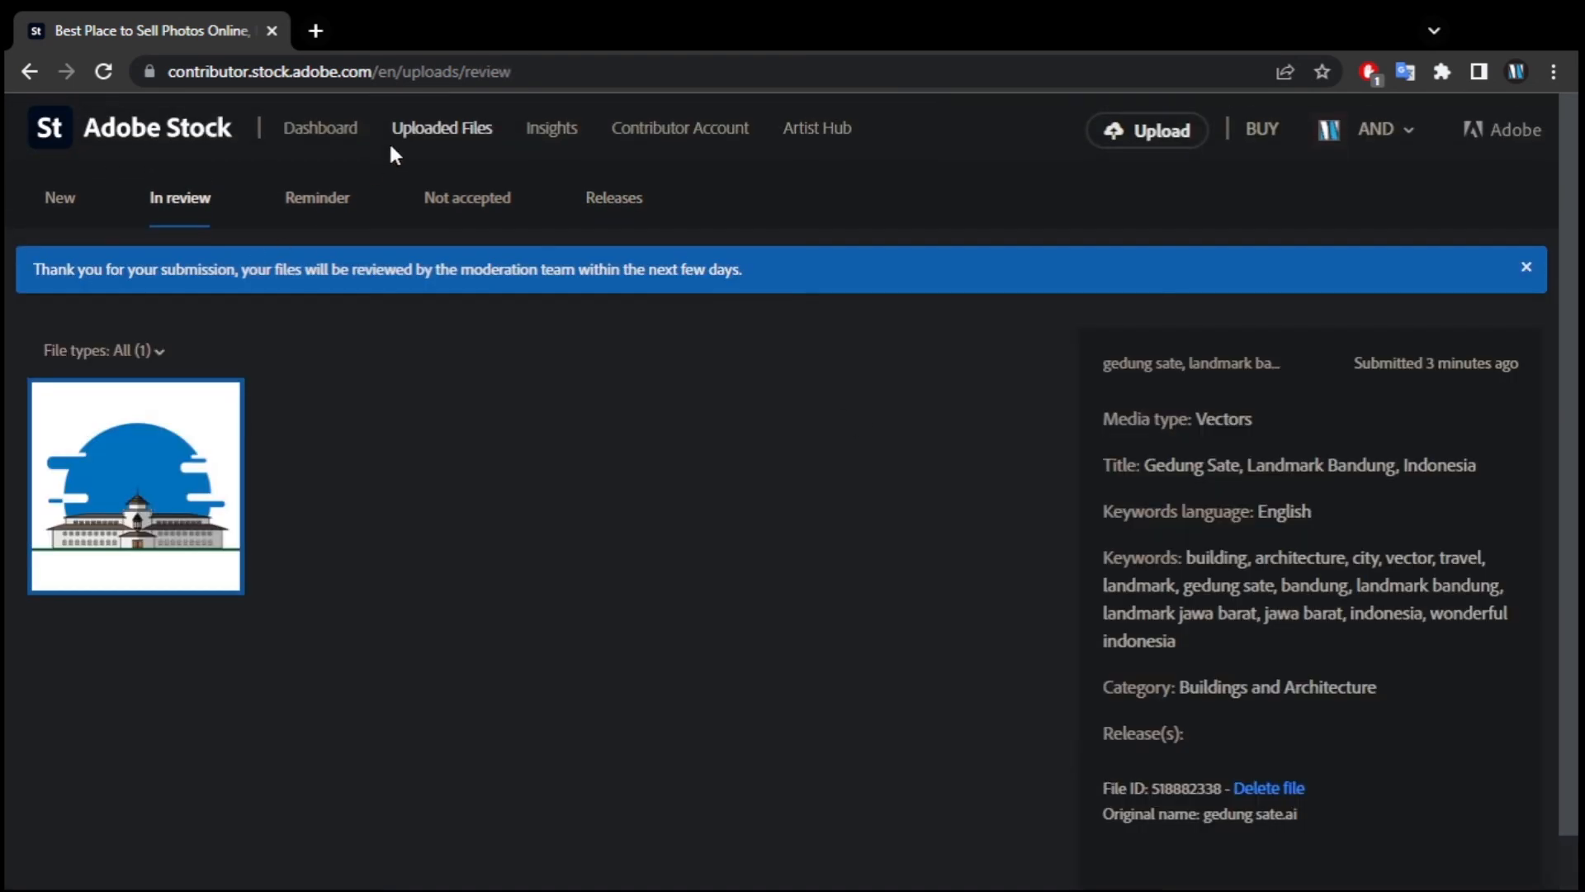
# - Open the contributor dashboard and examine the earnings trend and the files in the portfolio
pyautogui.click(327, 137)
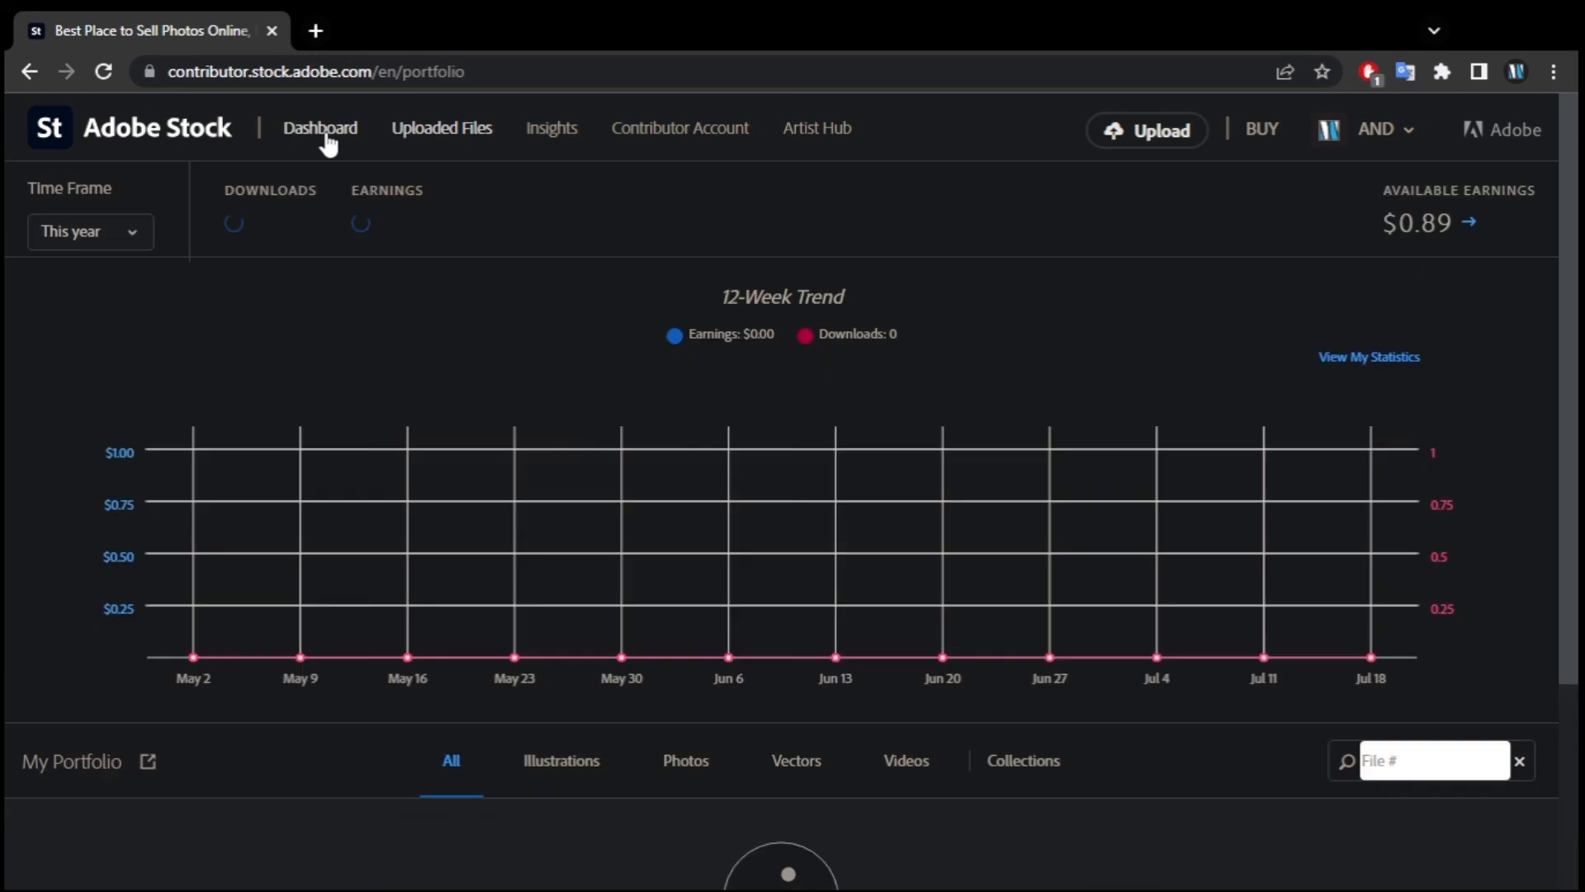
pyautogui.scroll(-4, 738, 378)
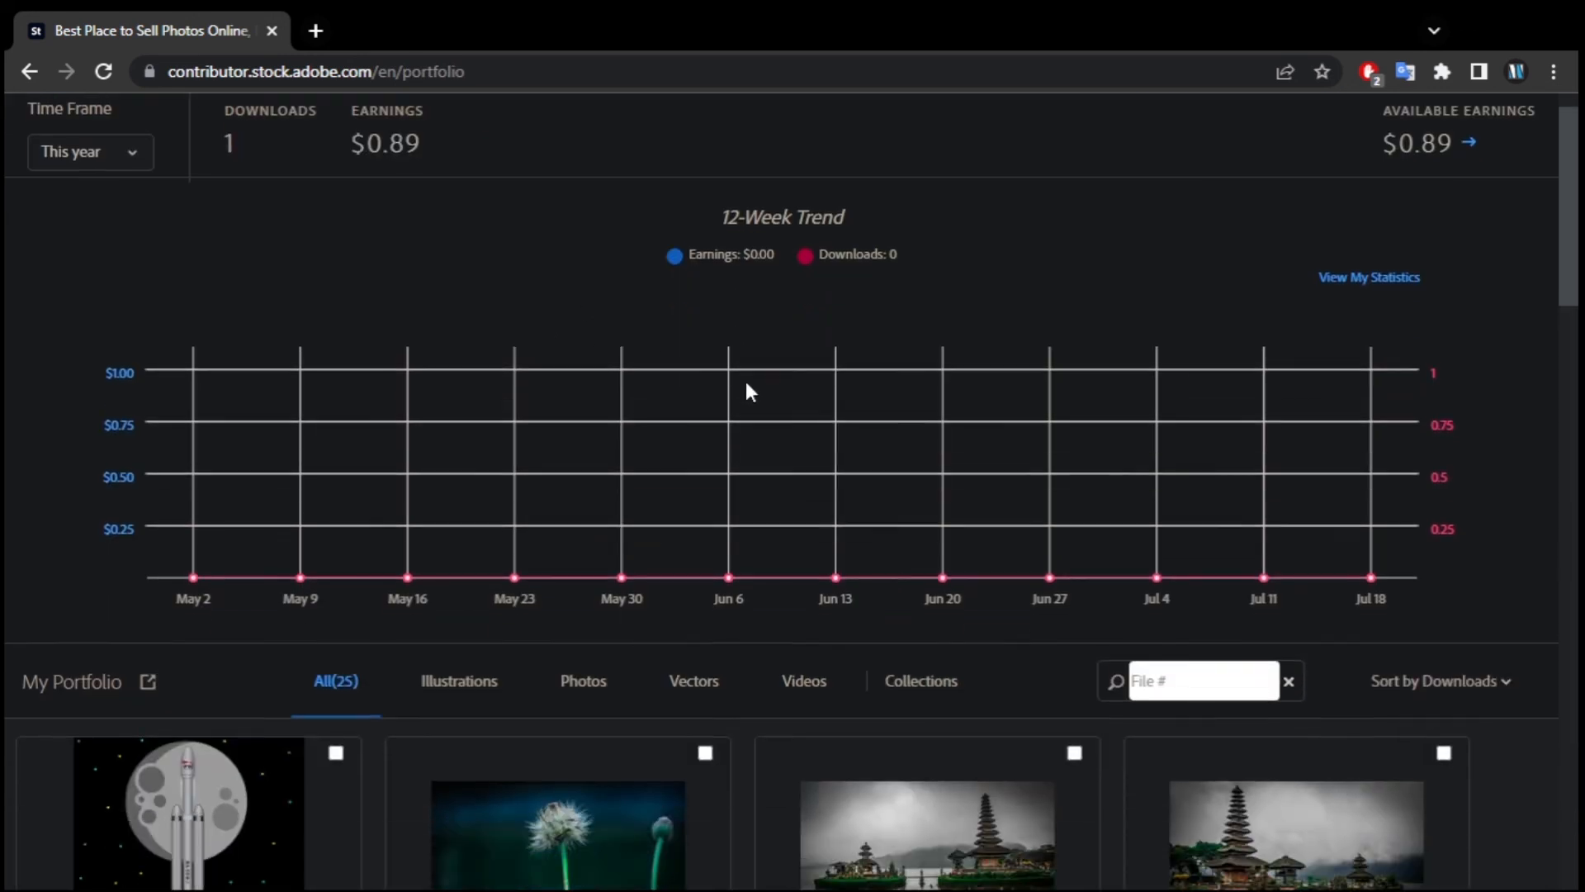
pyautogui.scroll(-3, 740, 483)
pyautogui.scroll(1, 741, 483)
pyautogui.scroll(-3, 741, 483)
pyautogui.scroll(-13, 745, 487)
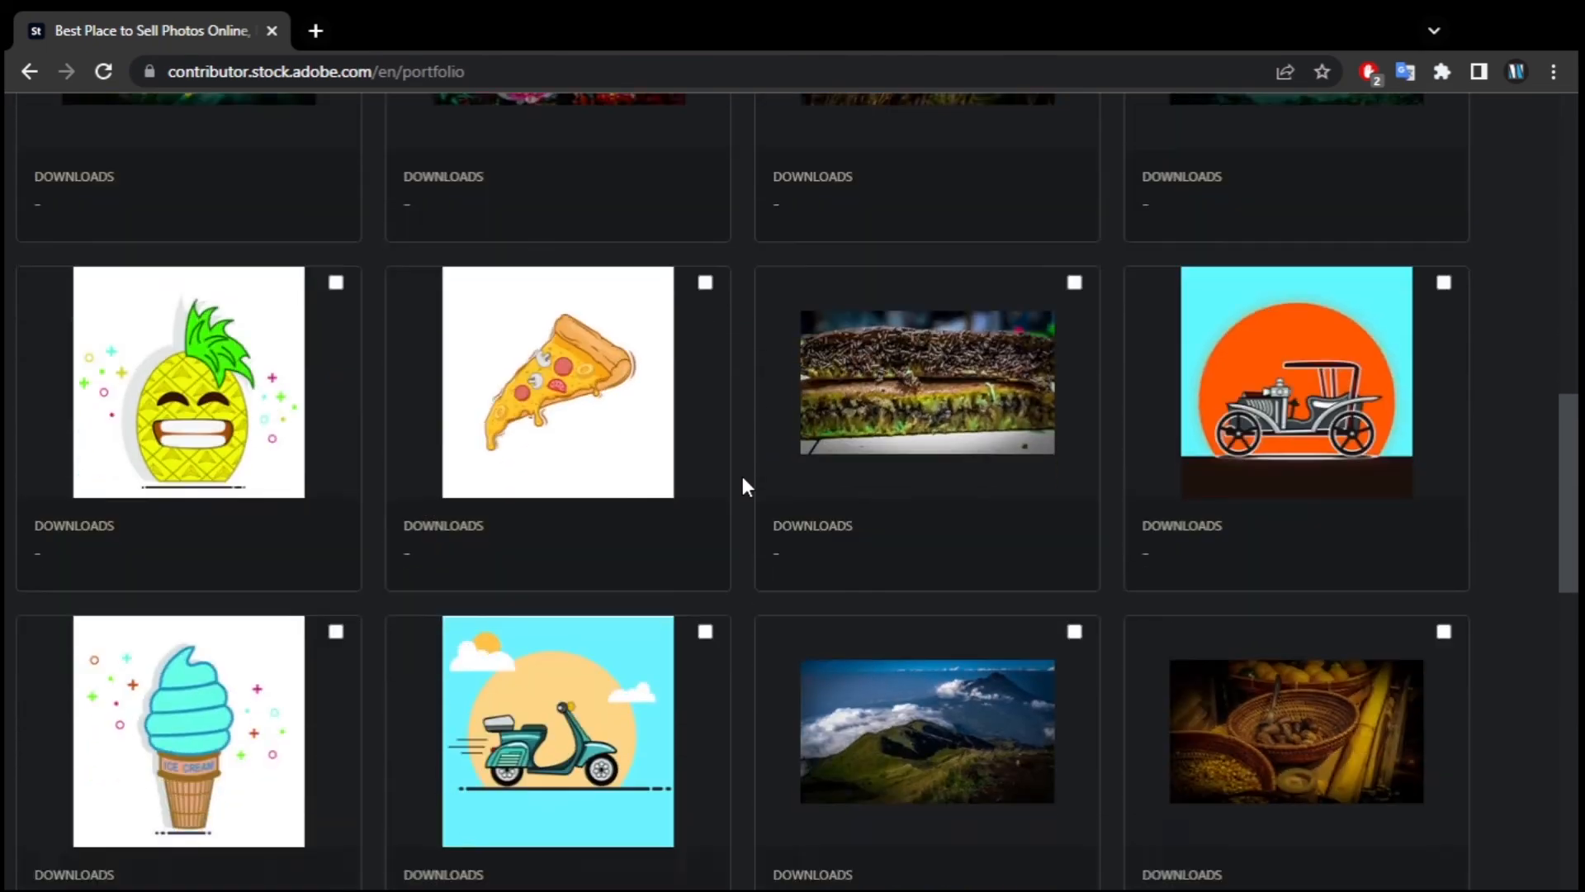
pyautogui.scroll(-5, 740, 562)
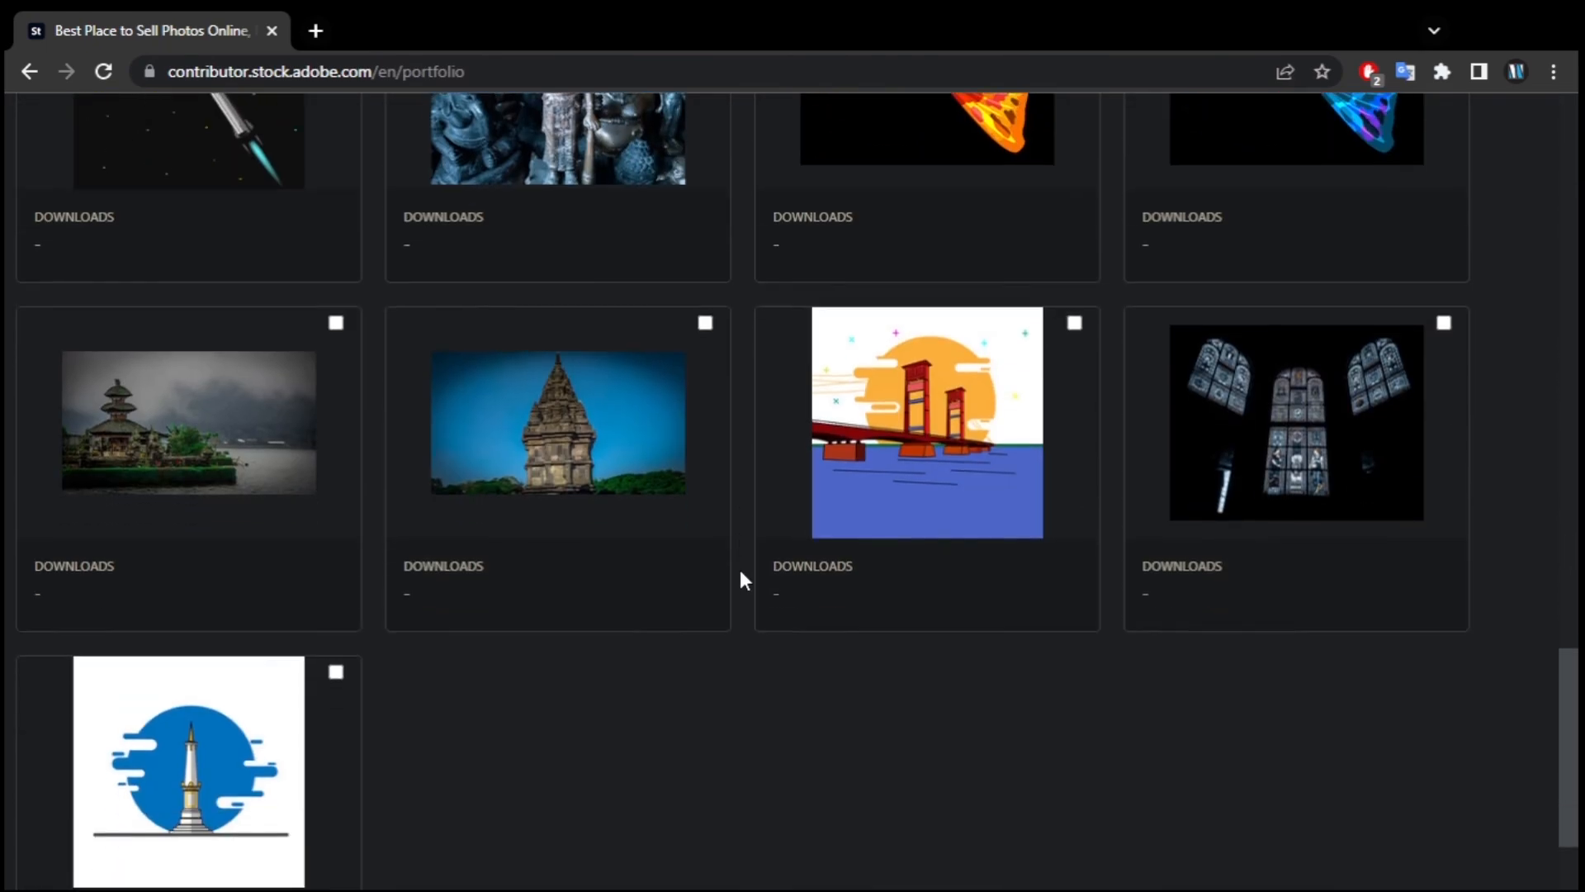